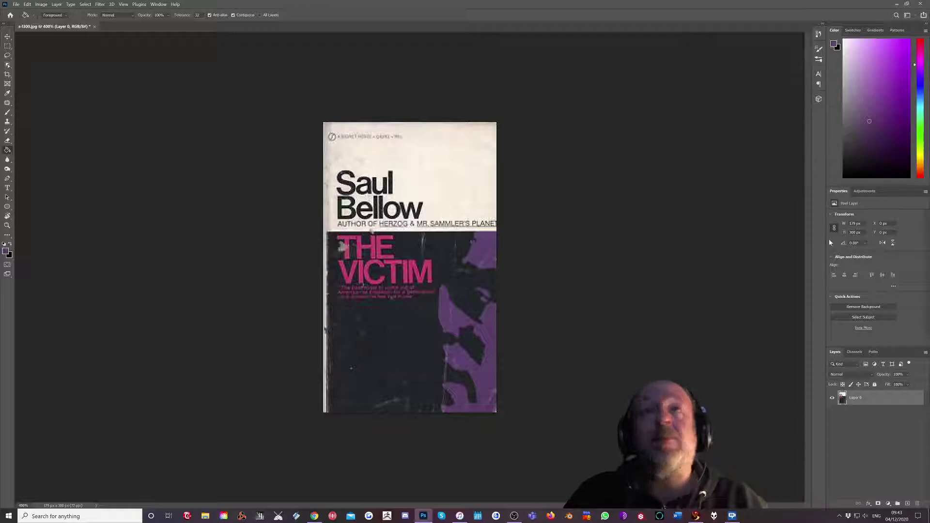
Create a new blank 148 × 210 mm, 300 ppi document from the recent preset.
left_click(15, 5)
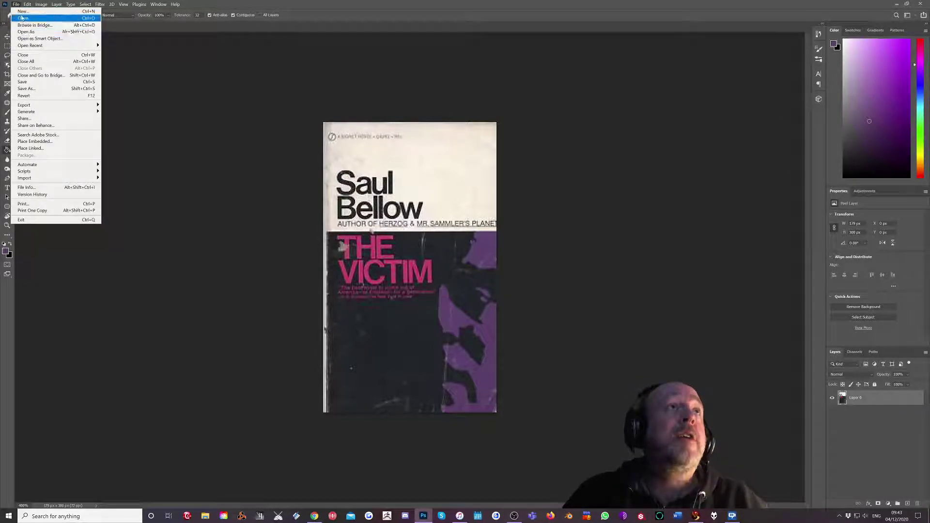
left_click(23, 11)
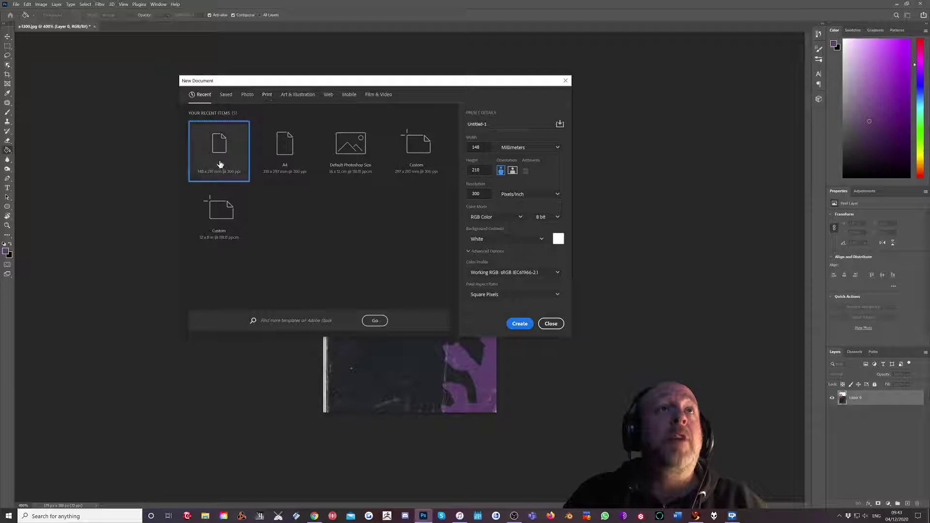
left_click(522, 323)
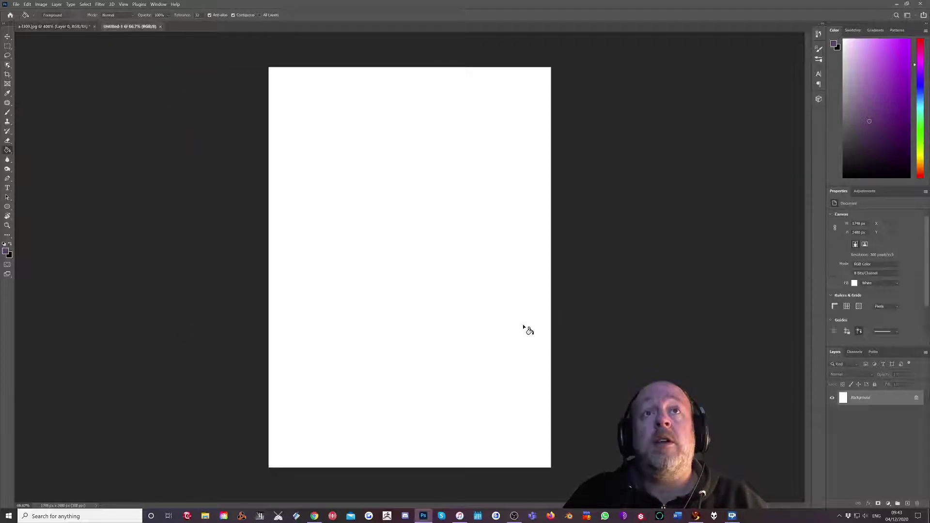
Drag the Saul Bellow cover from s-1300.jpg into the Untitled-1 document as Layer 1.
left_click(29, 27)
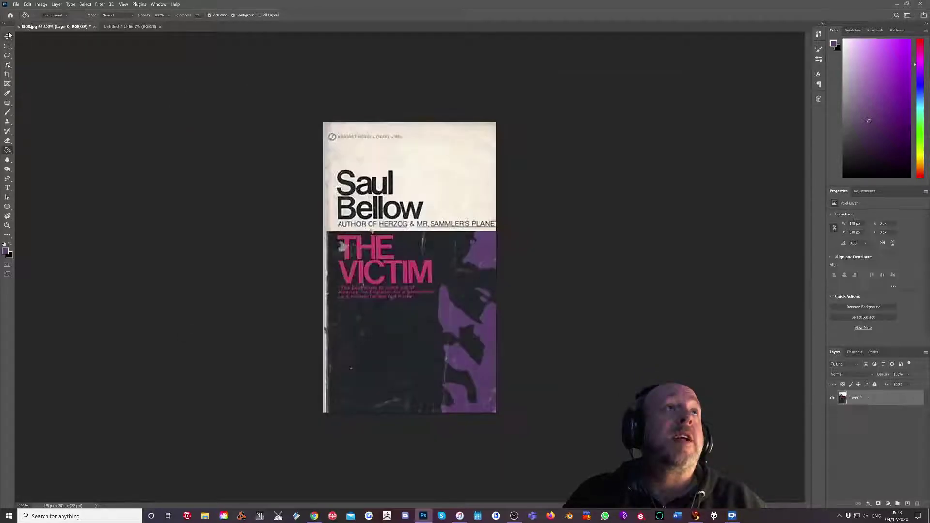
left_click(7, 37)
left_click_drag(342, 246, 598, 106)
Scale the placed cover up so it spans nearly the full page height.
key("ctrl+t")
left_click_drag(389, 248, 380, 245)
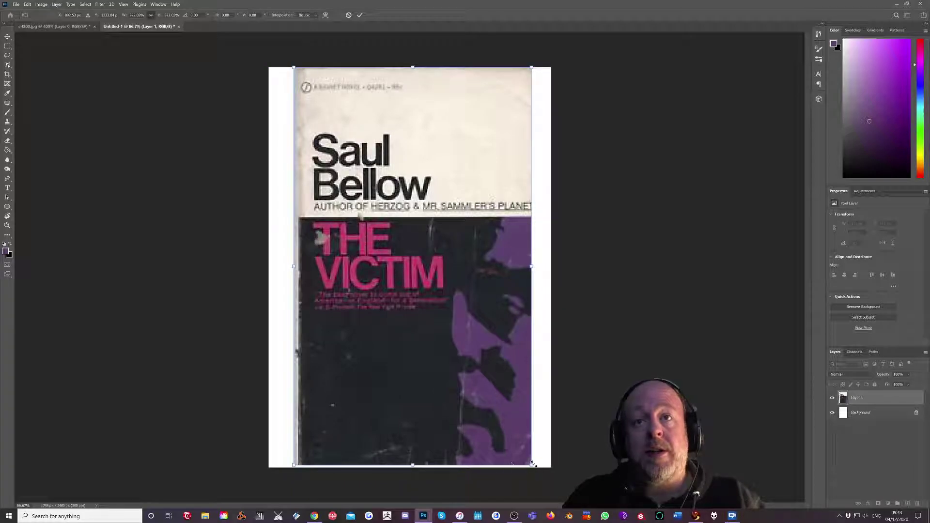
left_click_drag(533, 464, 534, 466)
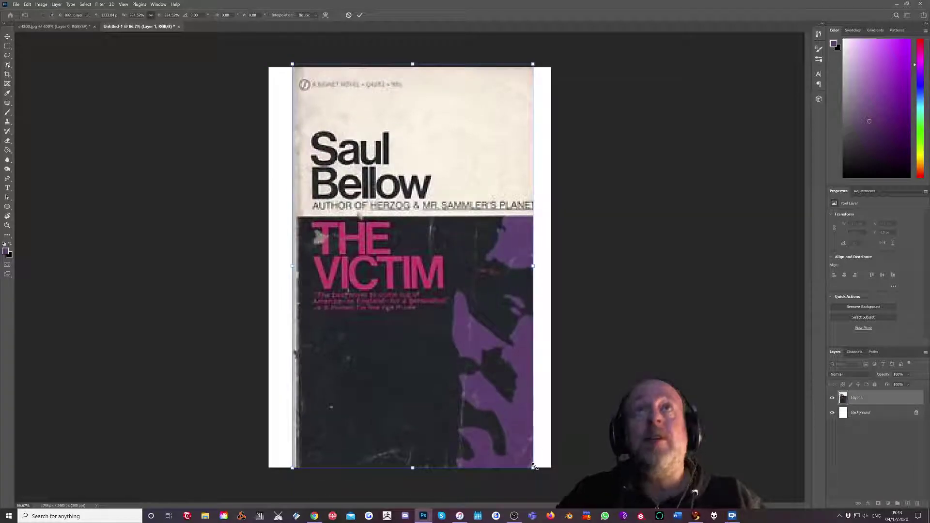
key("Return")
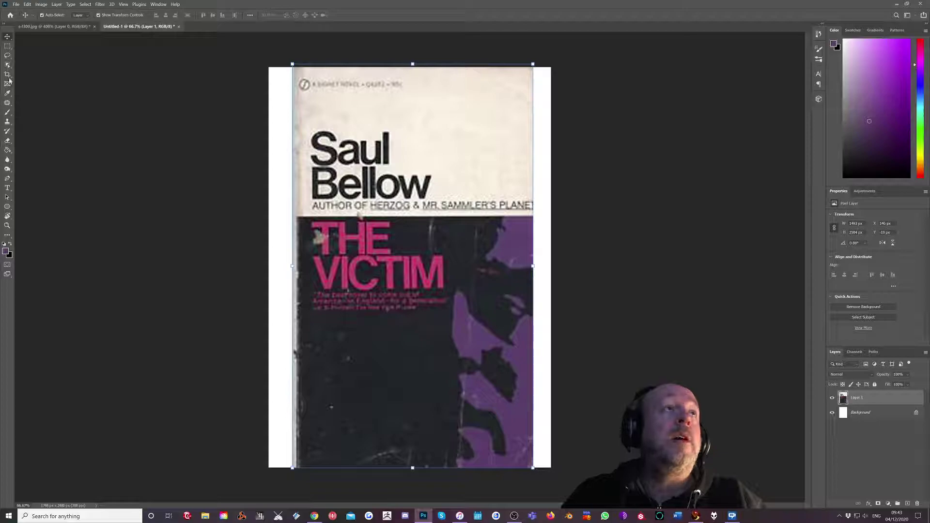
Crop the page's white side strips to the cover's width and add an empty Layer 2.
left_click(8, 76)
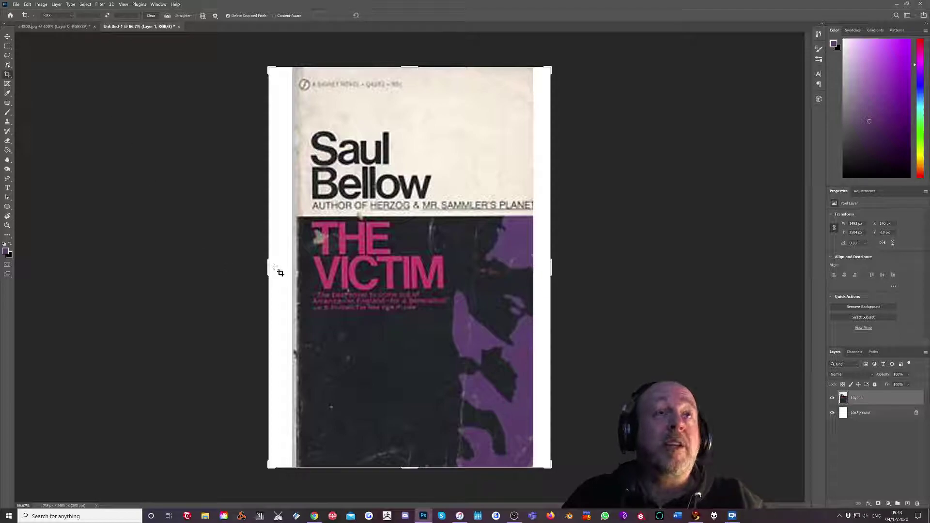
mouse_move(269, 267)
left_mouse_down()
mouse_move(286, 260)
mouse_move(279, 270)
left_mouse_up()
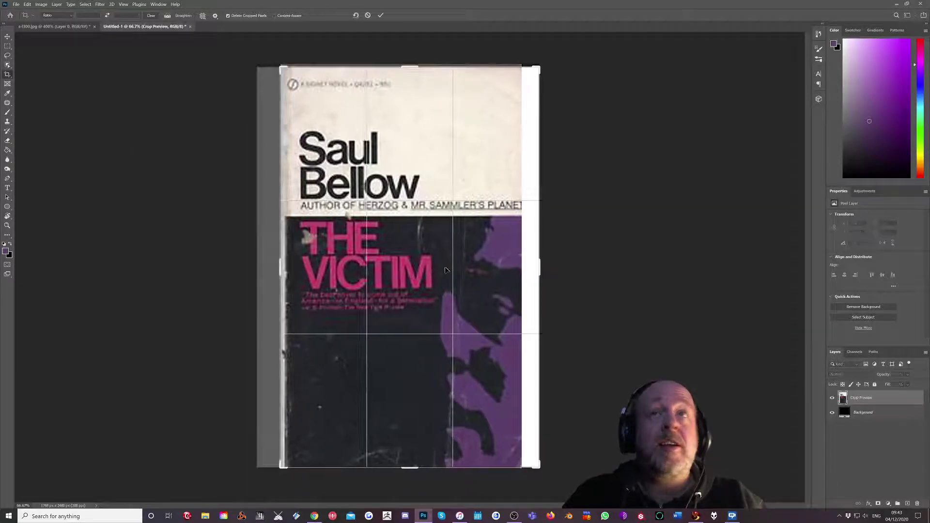
left_click_drag(540, 265, 533, 265)
key("Return")
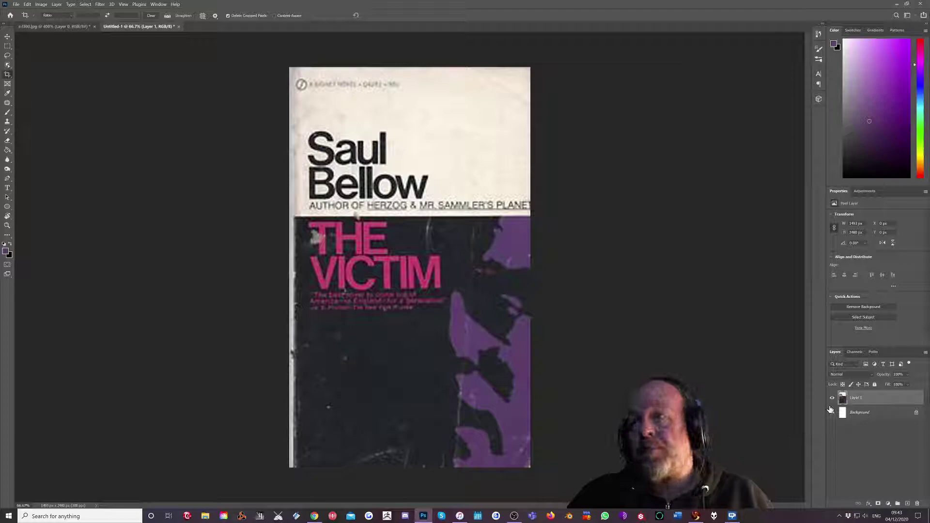
left_click(908, 504)
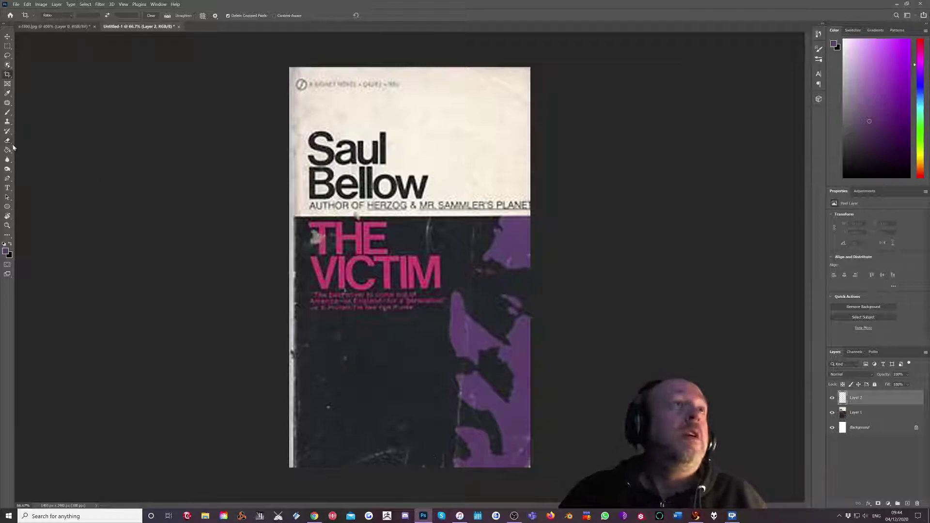
Rename Layer 2 to 'white rectangle'.
double_click(857, 397)
type("w")
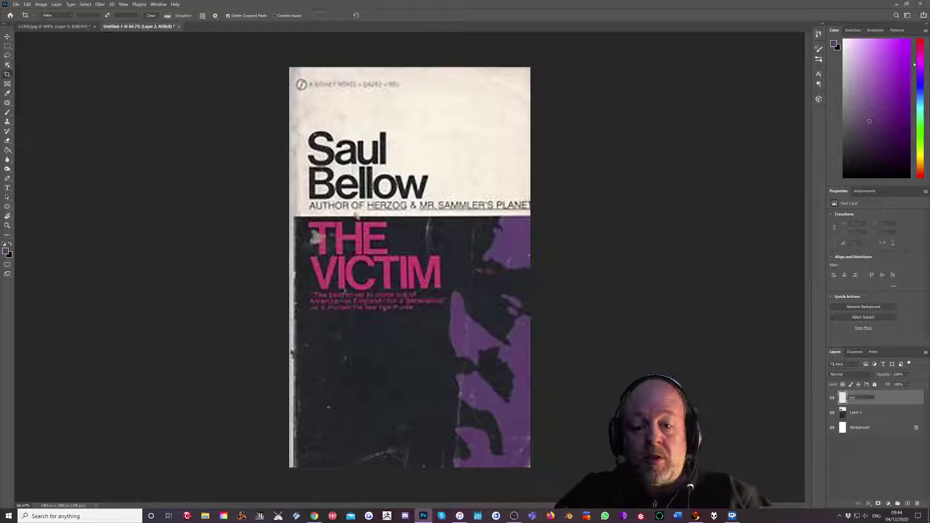
type("hite recta")
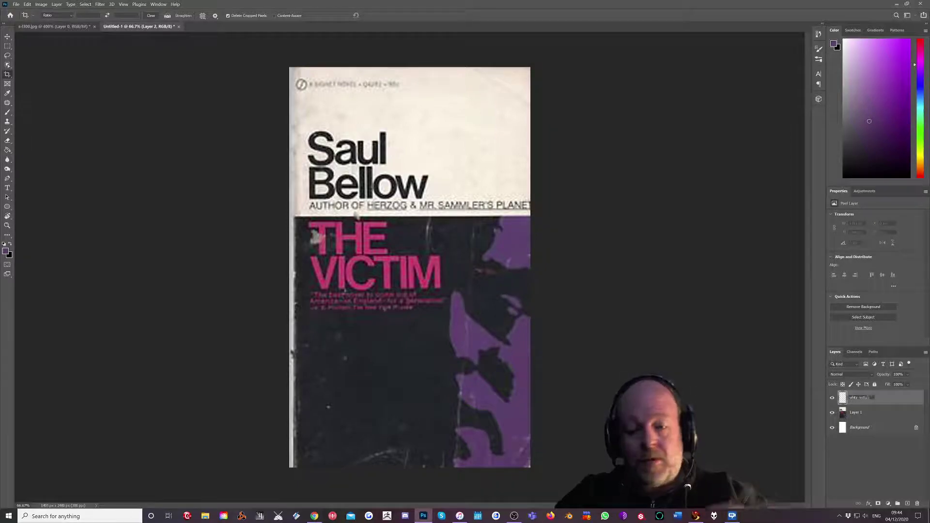
type("ngle")
key("Return")
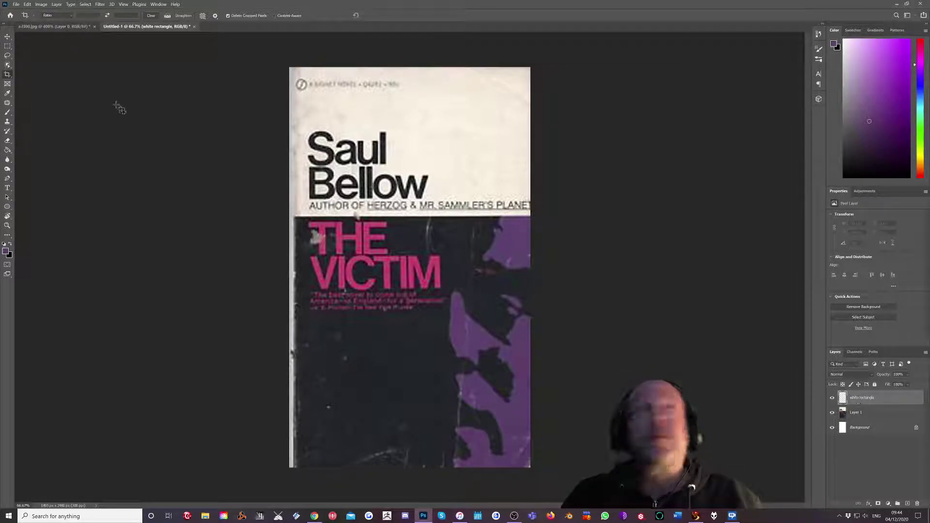
Select the cover's top band and fill it with cream sampled from the cover.
left_click(7, 47)
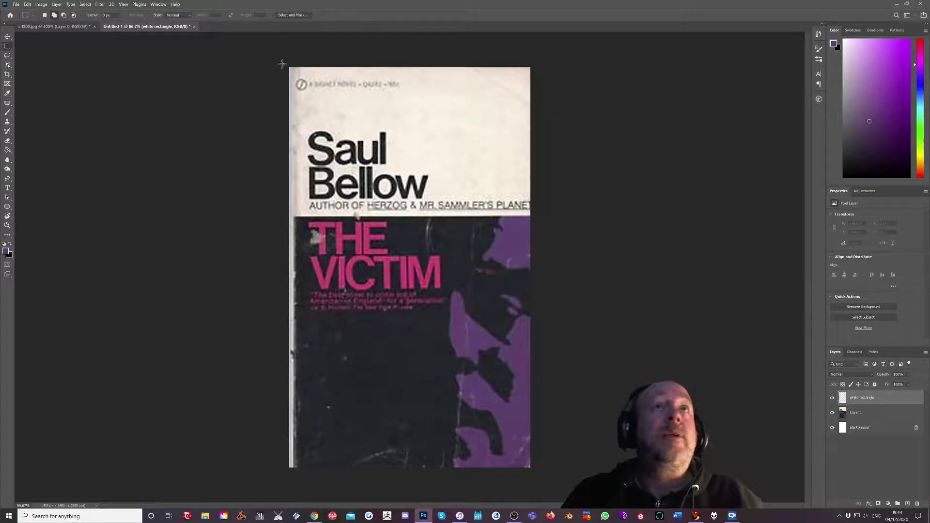
left_click_drag(282, 63, 536, 217)
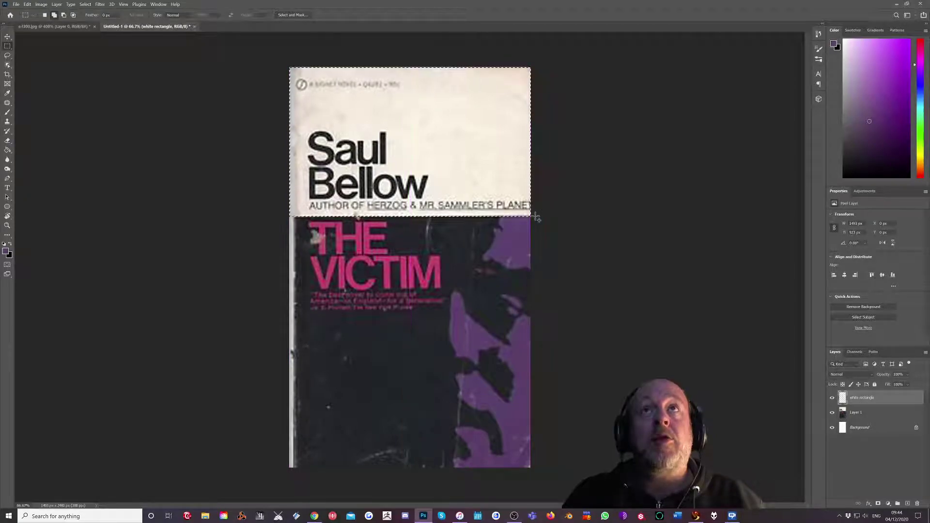
left_click(7, 94)
left_click(472, 118)
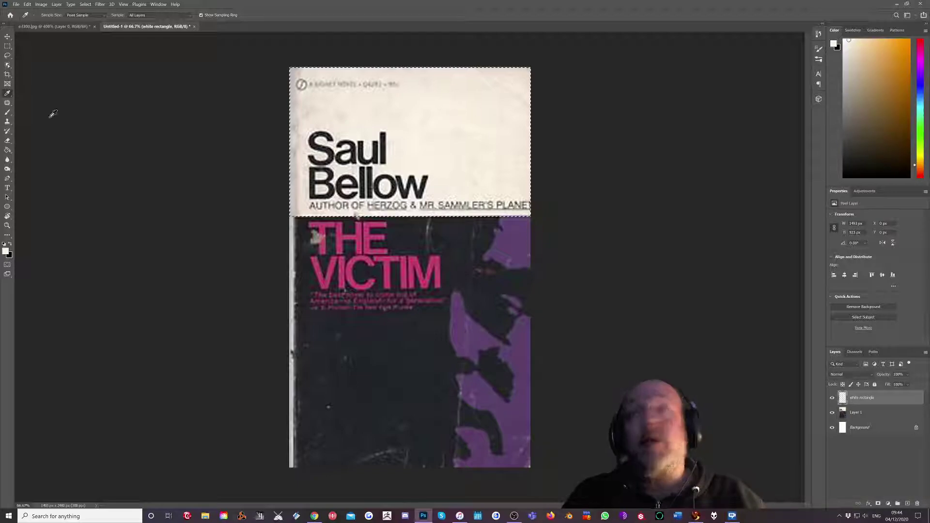
left_click(7, 150)
left_click(442, 135)
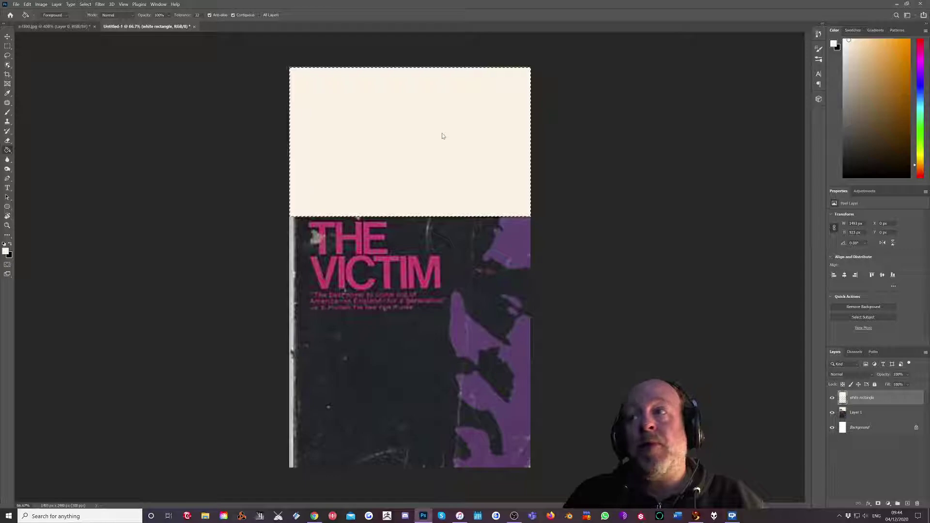
Add a new layer named 'black rectangle' on top.
left_click(909, 504)
double_click(856, 398)
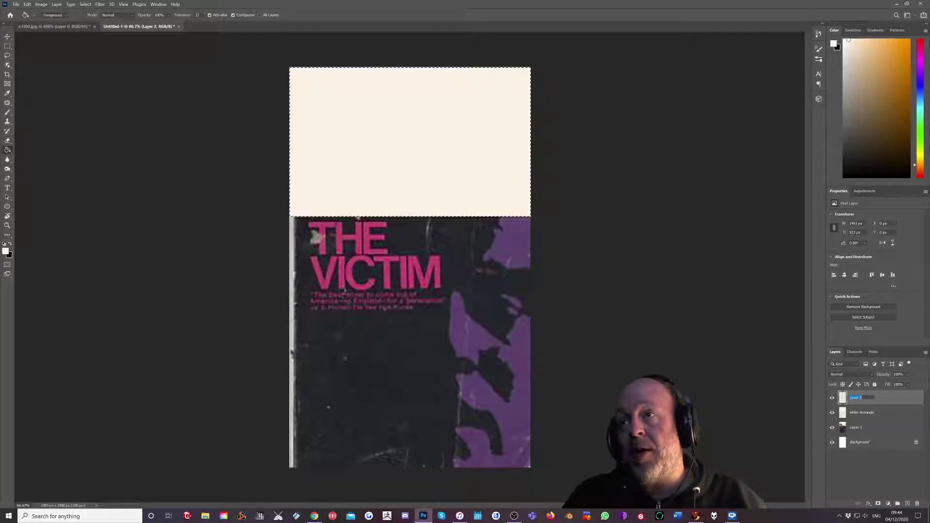
type("black txt")
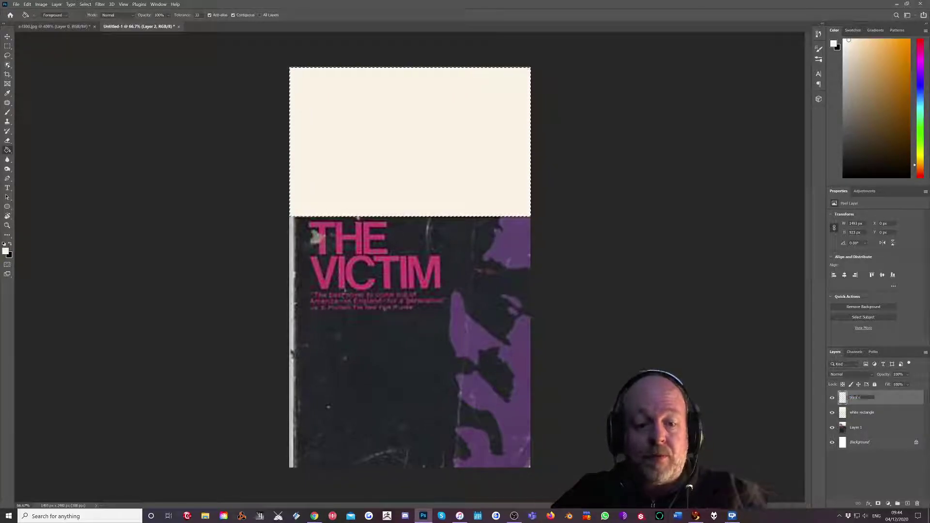
type("tangle")
key("Return")
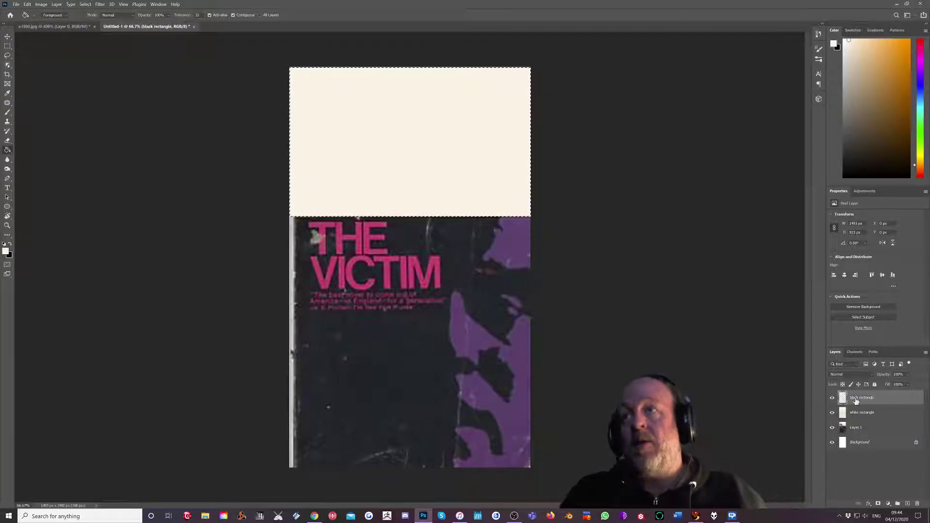
Invert the selection, fill the lower cover with the sampled dark colour, then deselect.
left_click(85, 4)
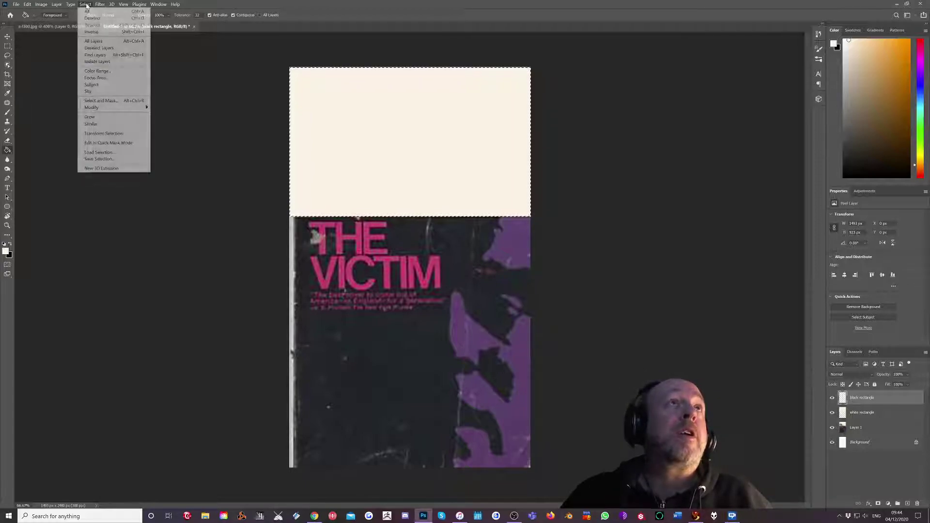
left_click(93, 32)
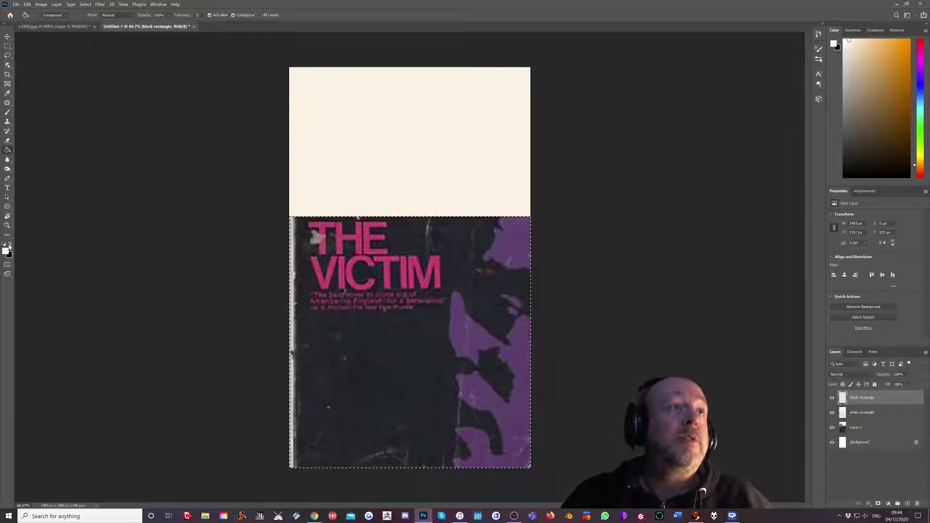
left_click(7, 93)
left_click(403, 336)
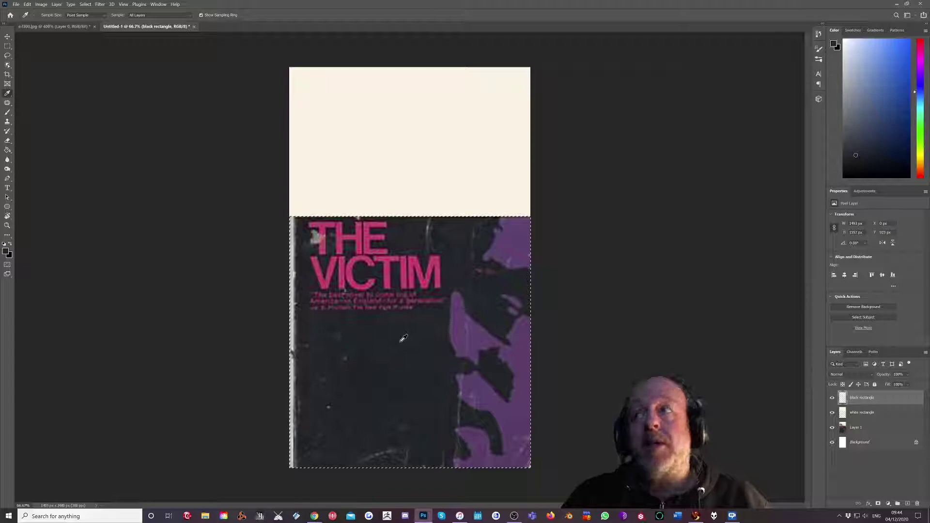
key("g")
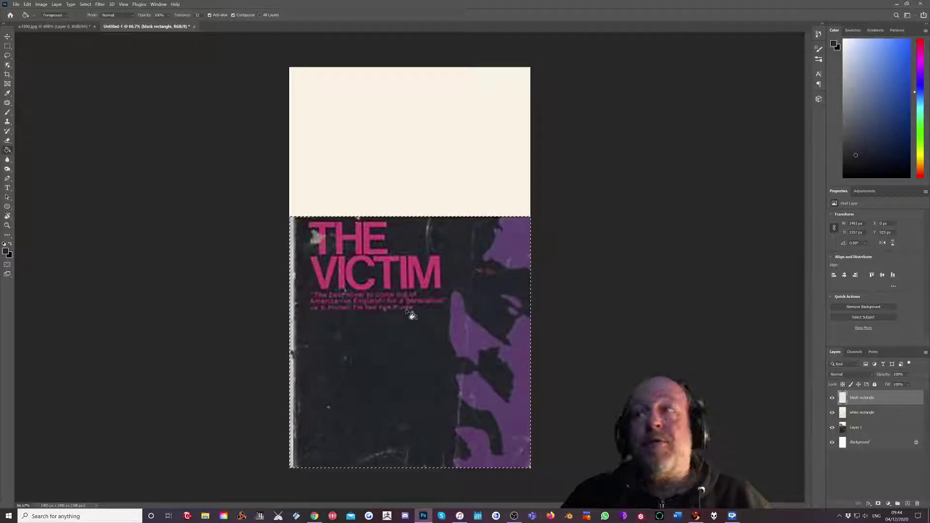
left_click(411, 314)
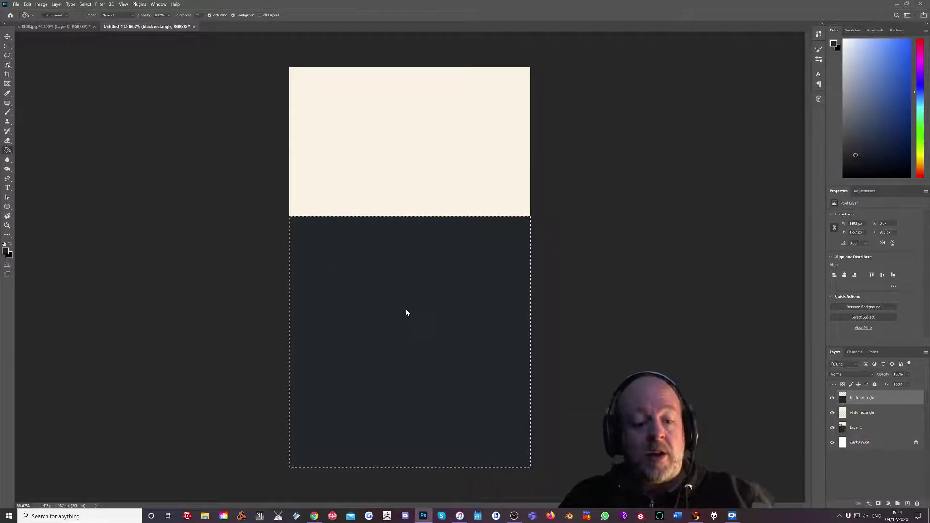
key("ctrl+d")
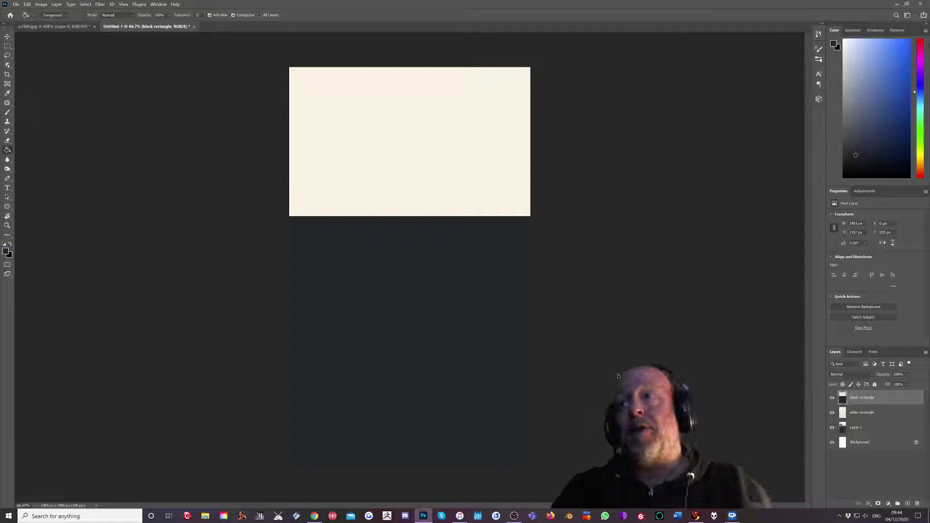
Move the cover layer above the rectangles and rename it 'opriginal cover'.
left_click_drag(864, 395, 863, 400)
double_click(857, 398)
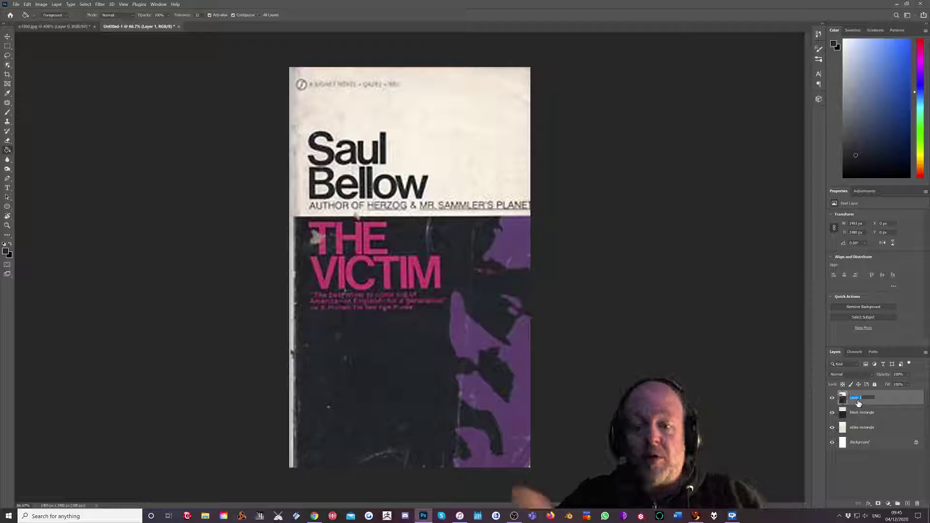
type("covernal cover")
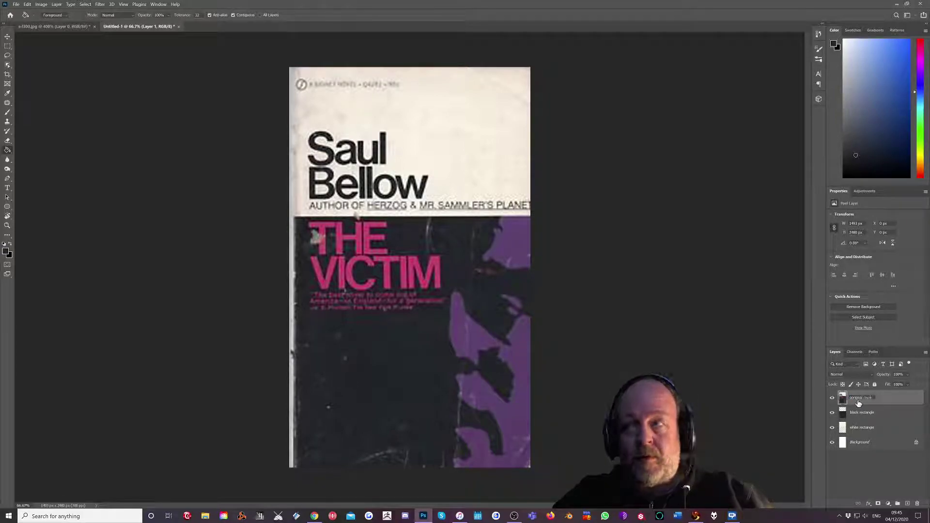
key("Return")
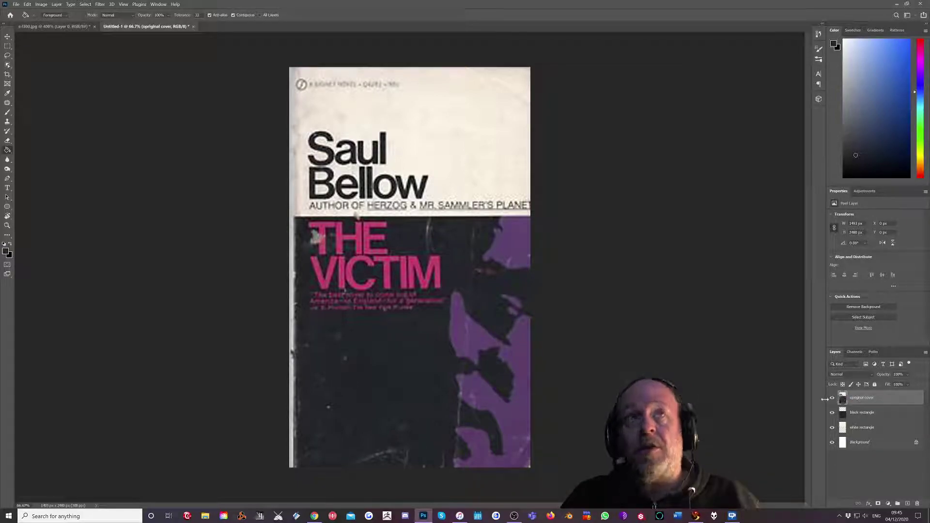
Hide the original cover to check the rectangles beneath, then show it again.
left_click(831, 400)
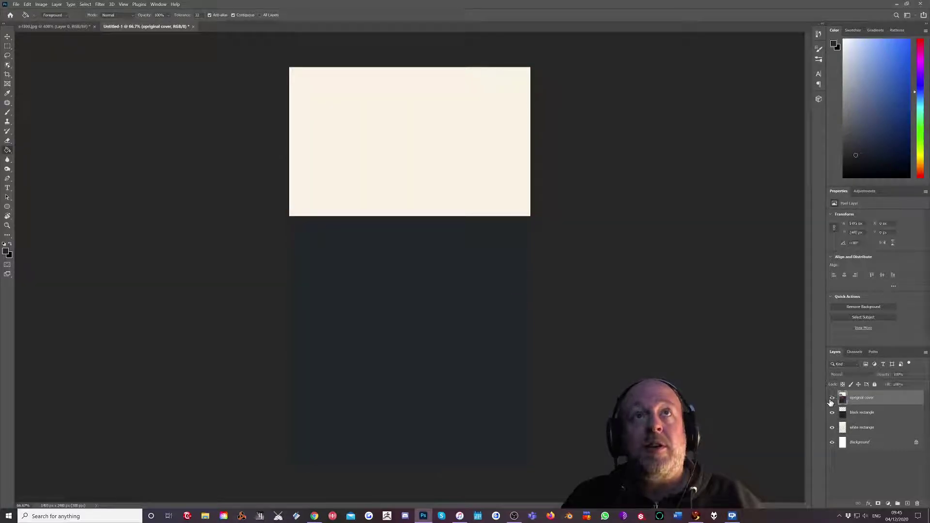
left_click(832, 399)
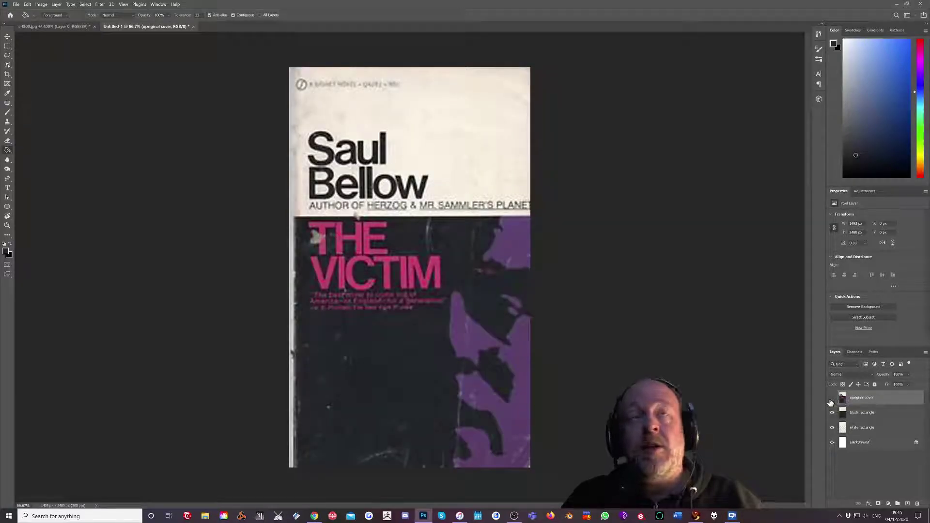
left_click(832, 400)
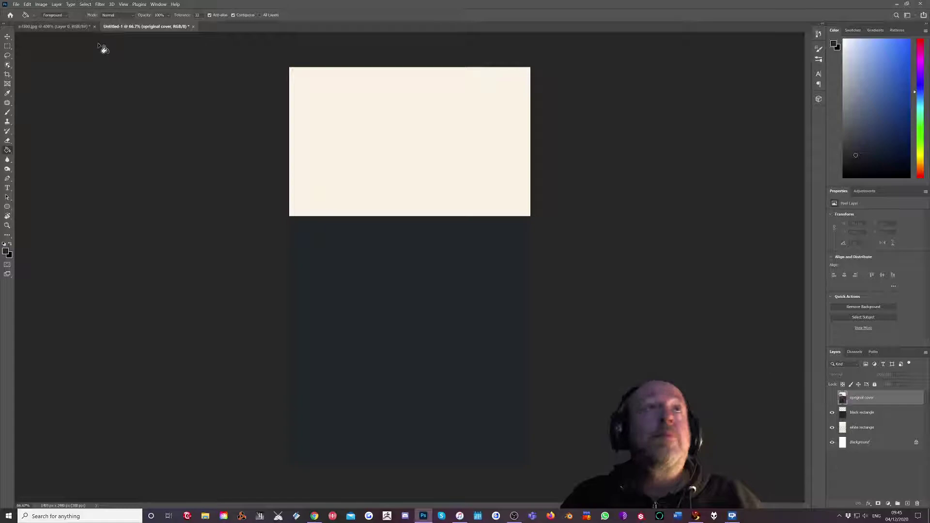
left_click(832, 400)
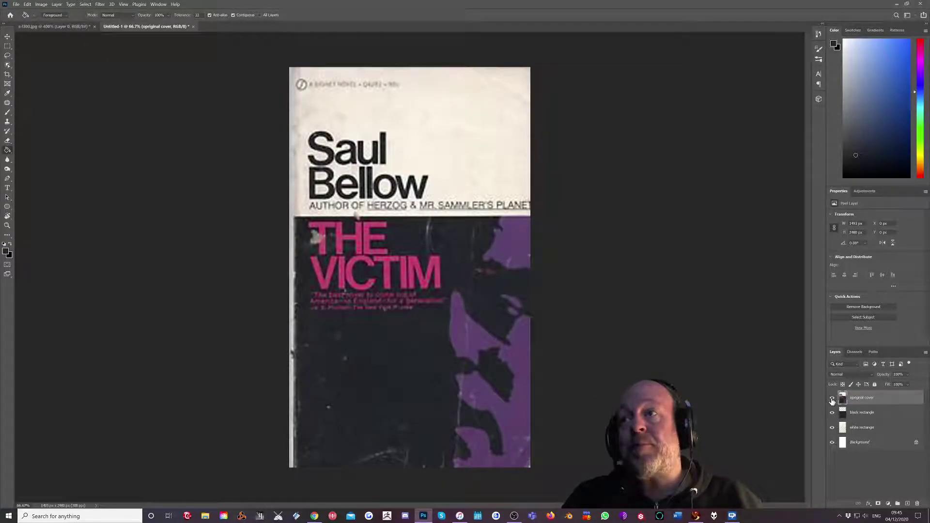
Place IMG_5255 as an embedded smart object above the cover and commit it.
left_click(16, 4)
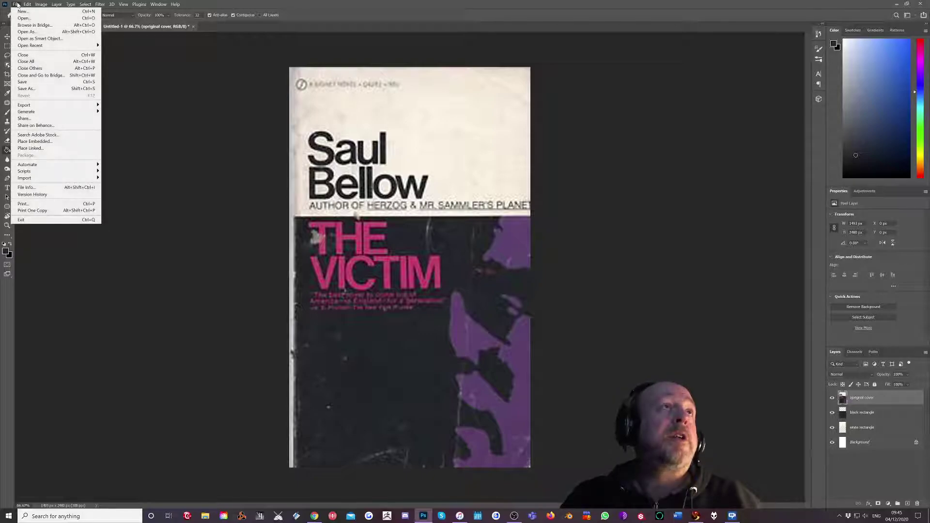
left_click(34, 142)
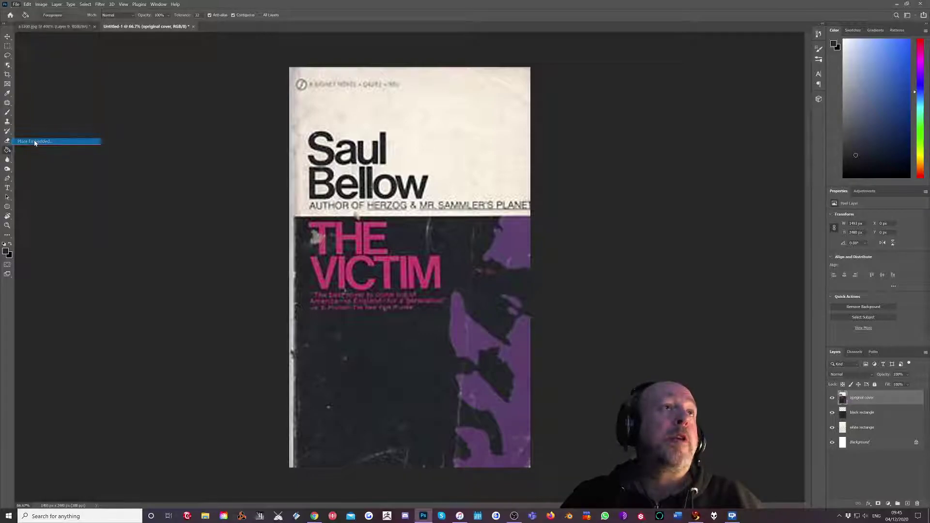
left_click(395, 59)
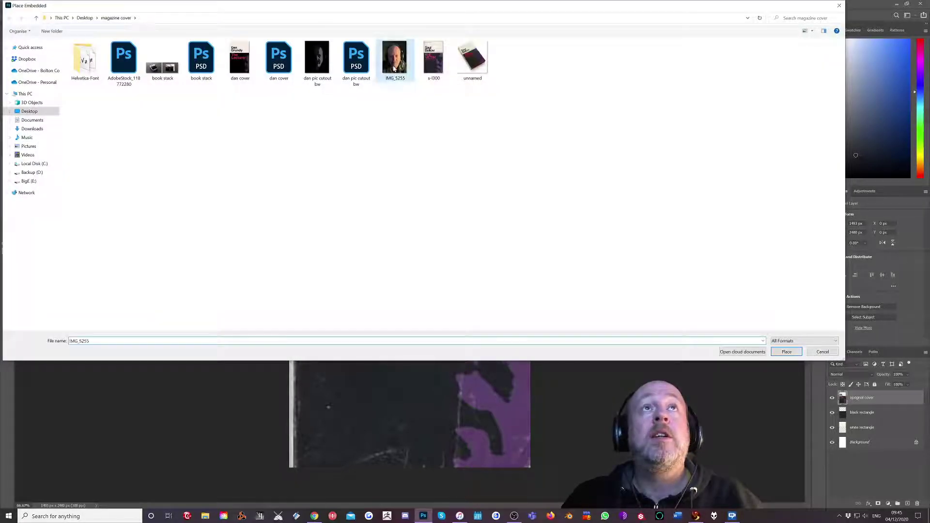
left_click(786, 352)
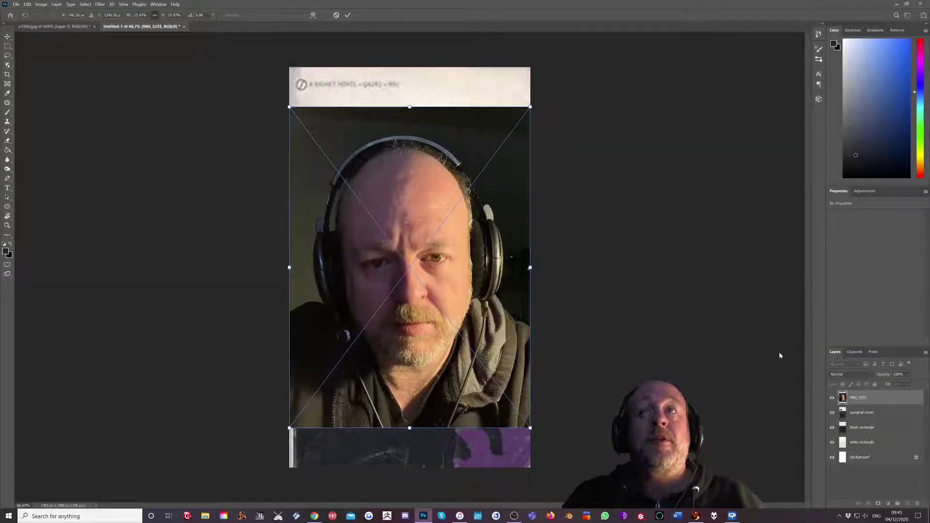
key("Return")
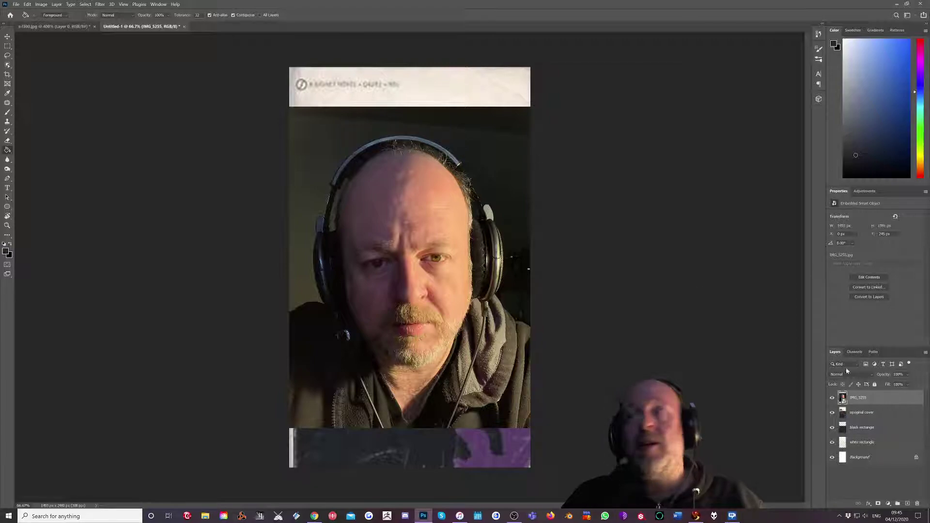
Add a Levels adjustment with the black input slider raised, clipped to the IMG_5255 photo.
right_click(866, 399)
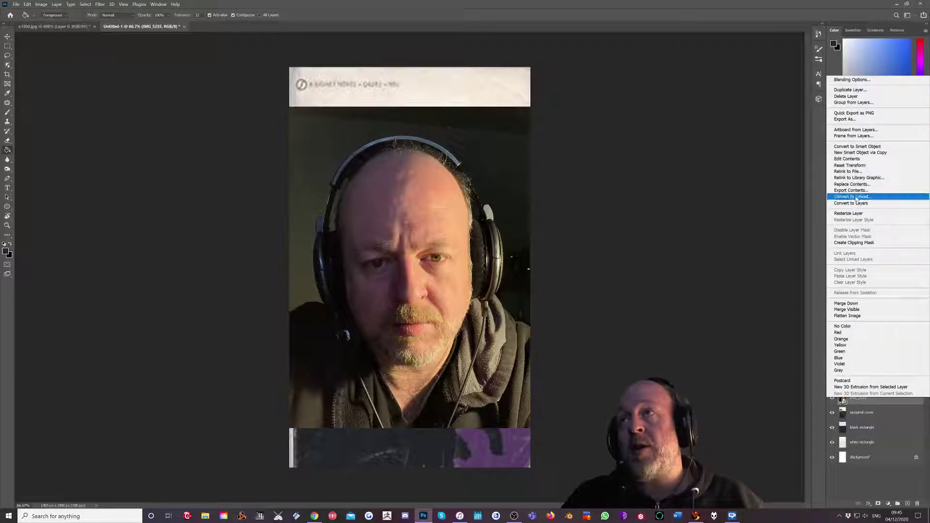
left_click(853, 145)
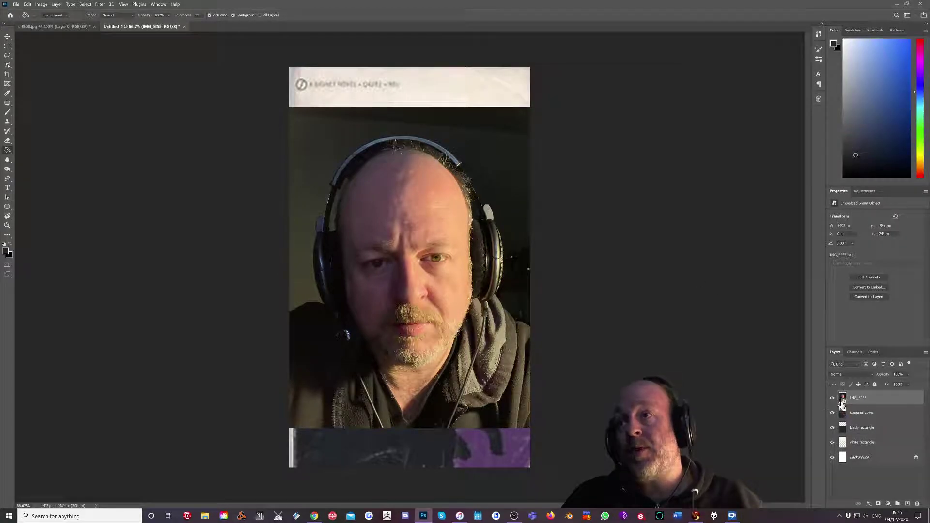
left_click(888, 505)
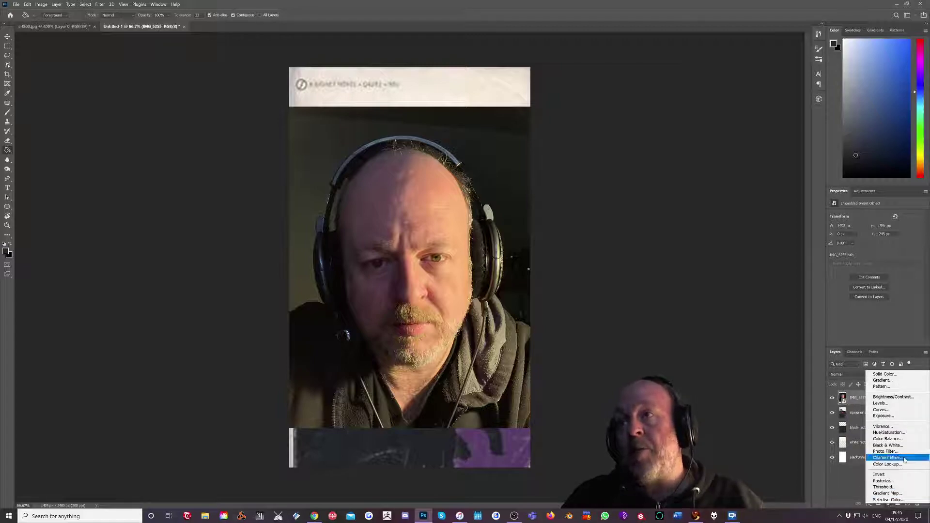
left_click(892, 404)
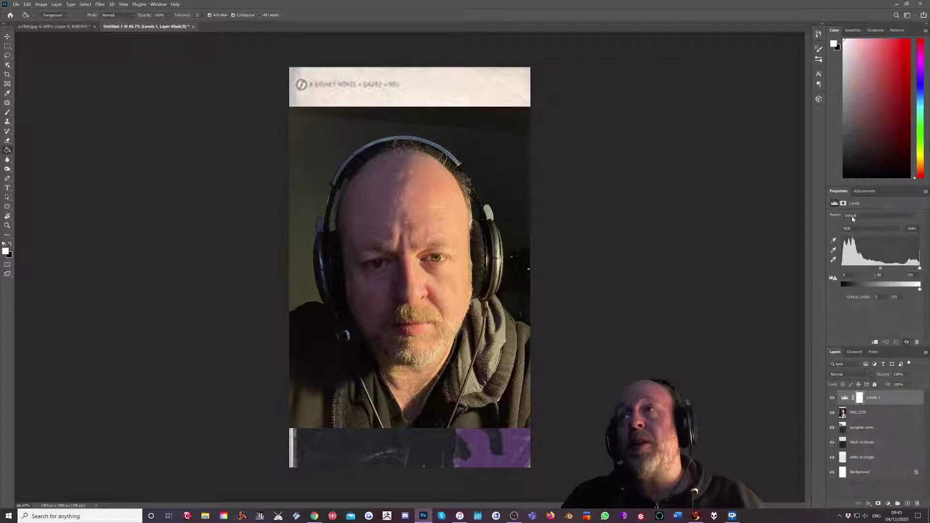
left_click_drag(845, 269, 879, 270)
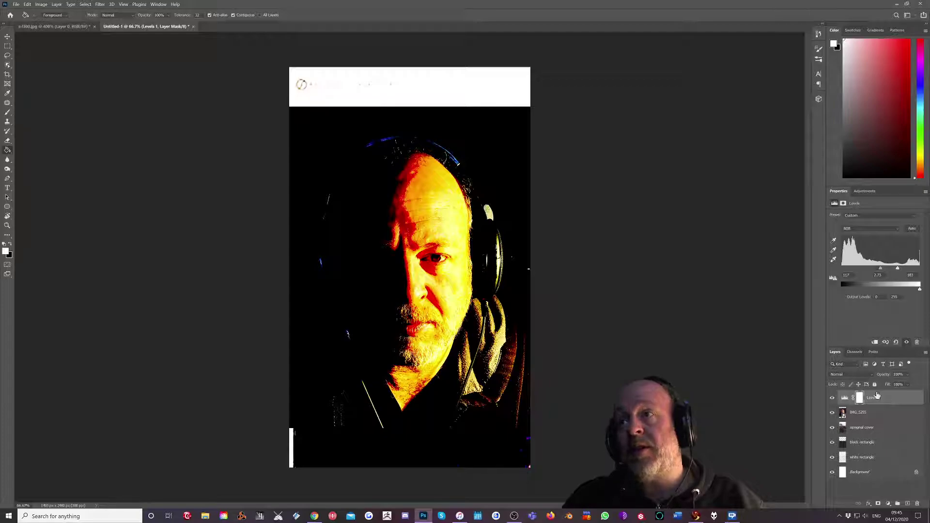
left_click(875, 343)
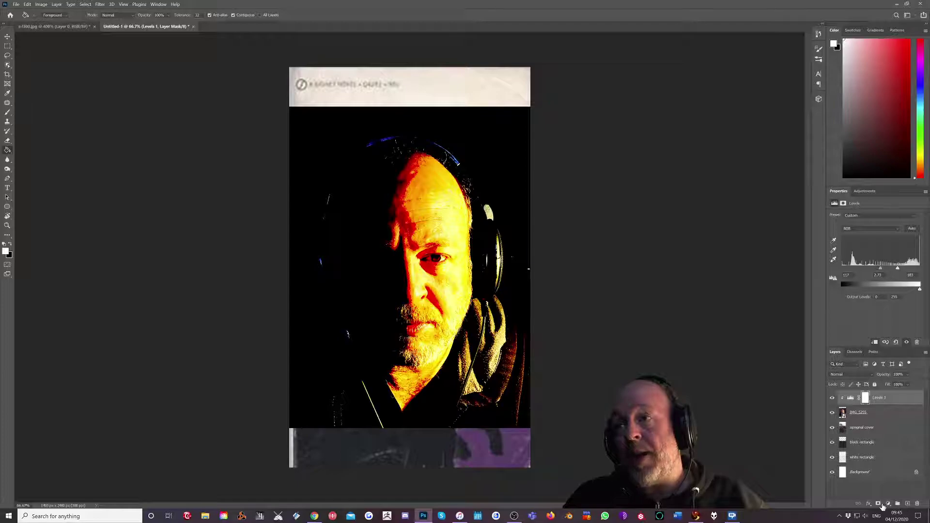
Add a Black & White adjustment with Reds raised, then select it with Levels 1 and IMG_5255.
left_click(888, 504)
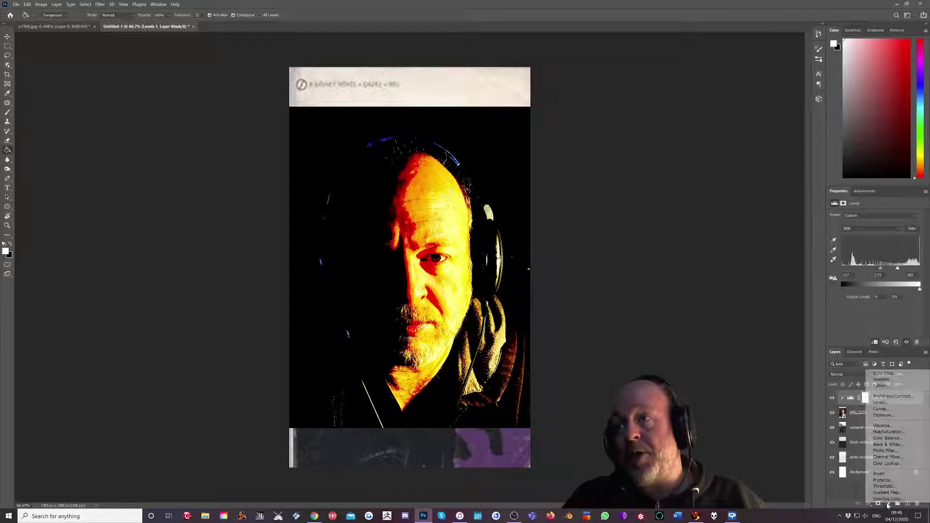
left_click(885, 445)
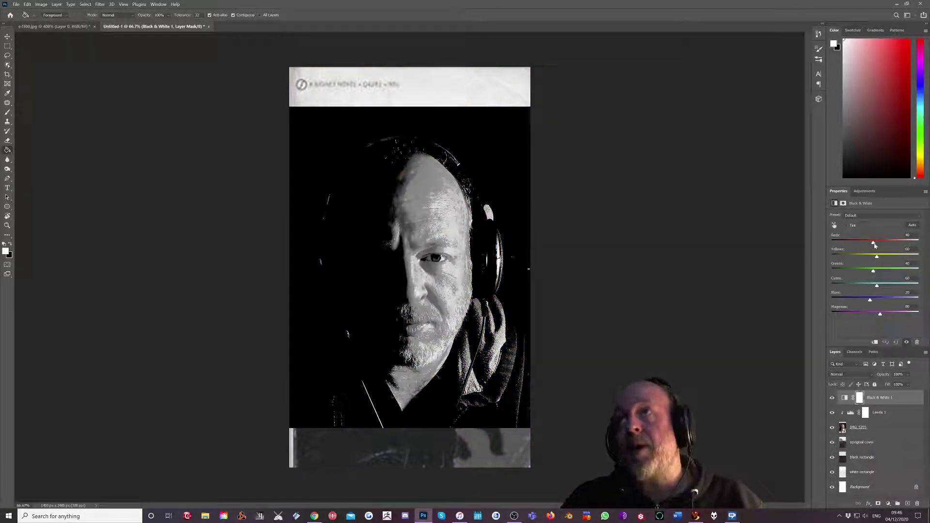
left_click_drag(875, 246, 906, 257)
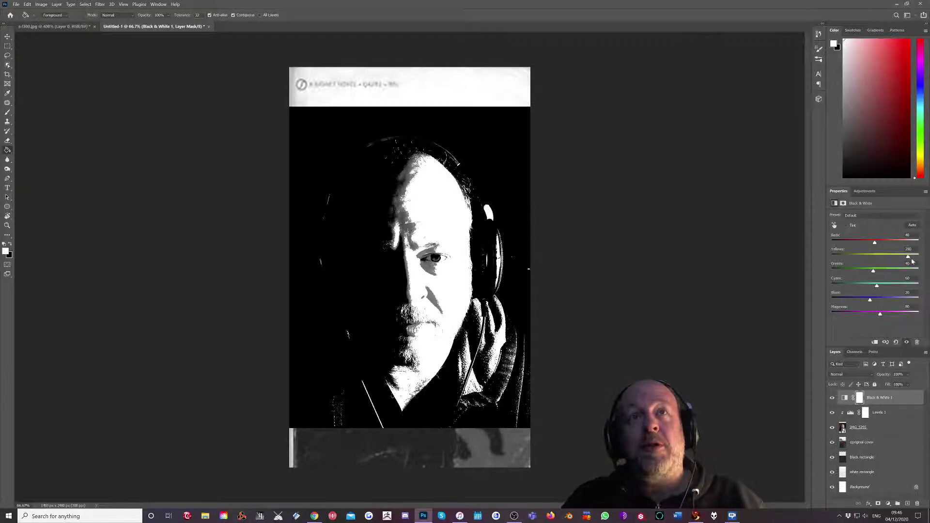
left_click_drag(876, 242, 888, 247)
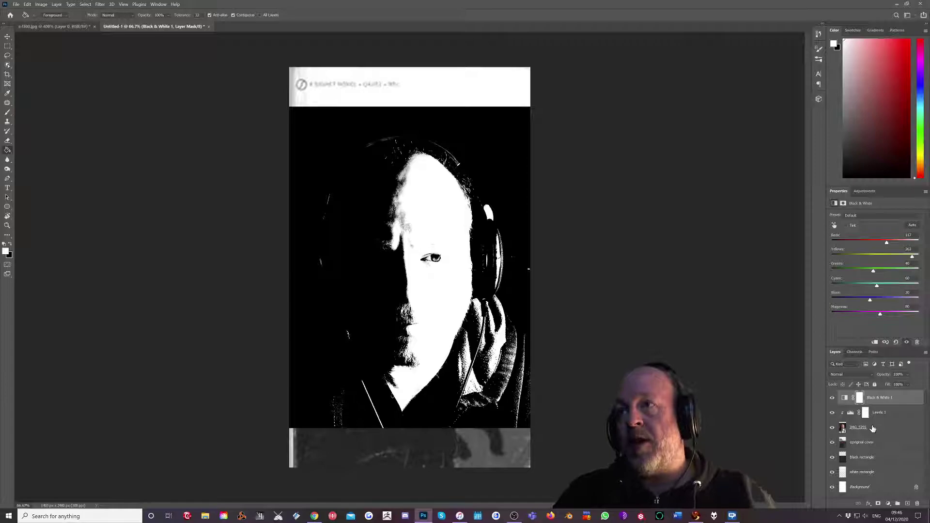
left_click(873, 428, "shift")
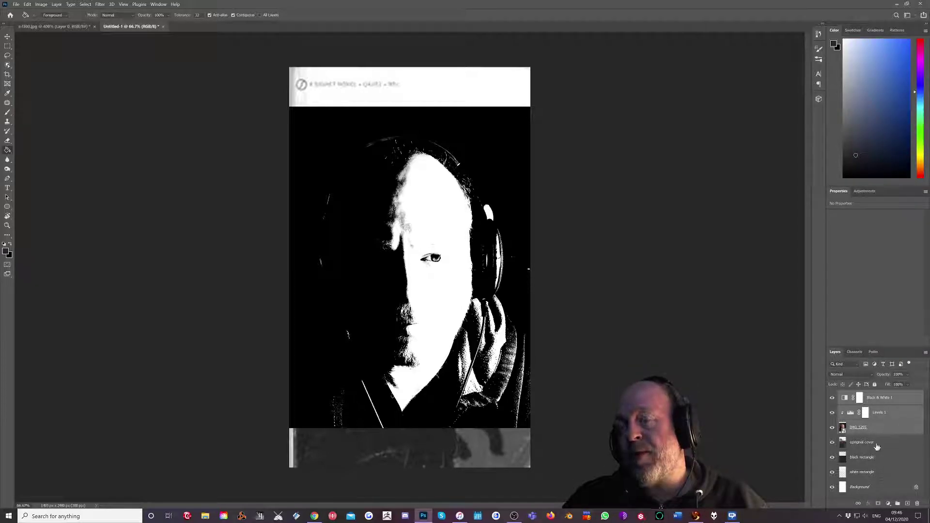
Convert the portrait and its adjustments into one smart object and choose Cutout in Filter Gallery.
right_click(884, 431)
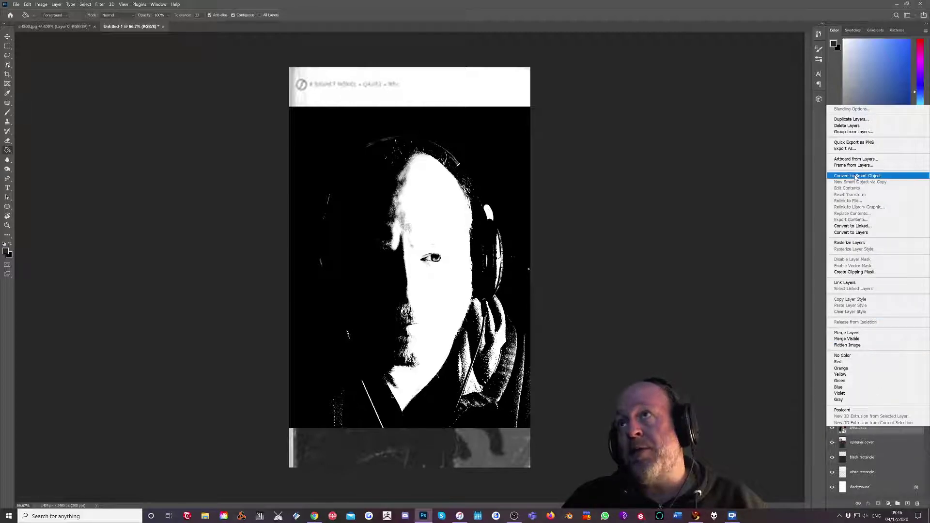
left_click(858, 176)
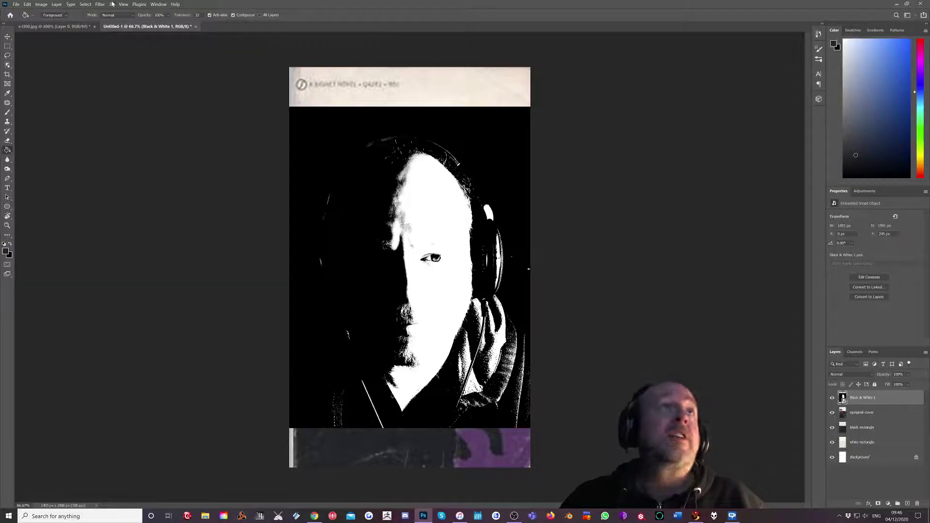
left_click(98, 4)
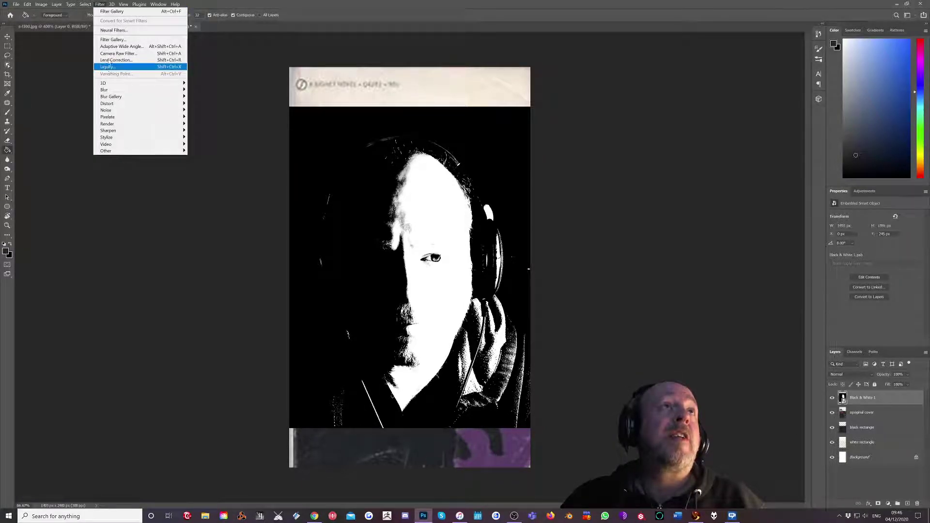
left_click(109, 41)
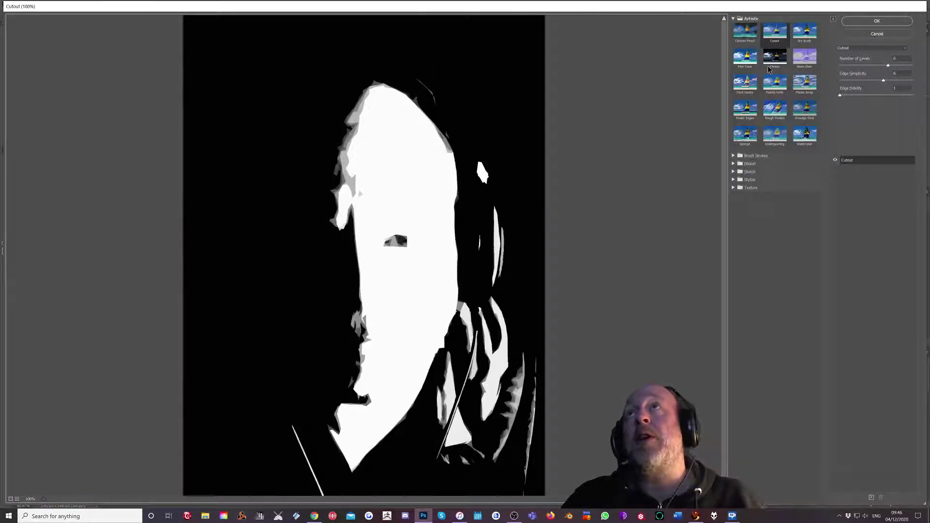
key("Up")
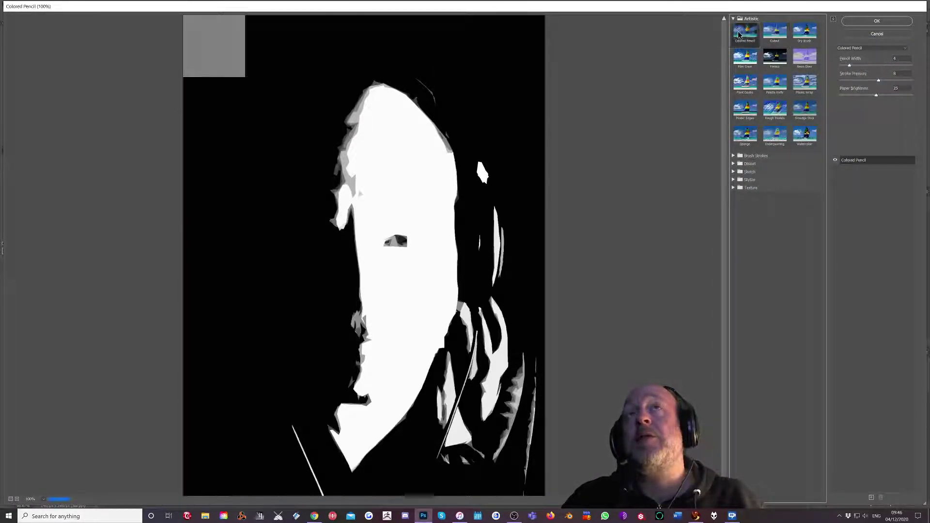
left_click(777, 34)
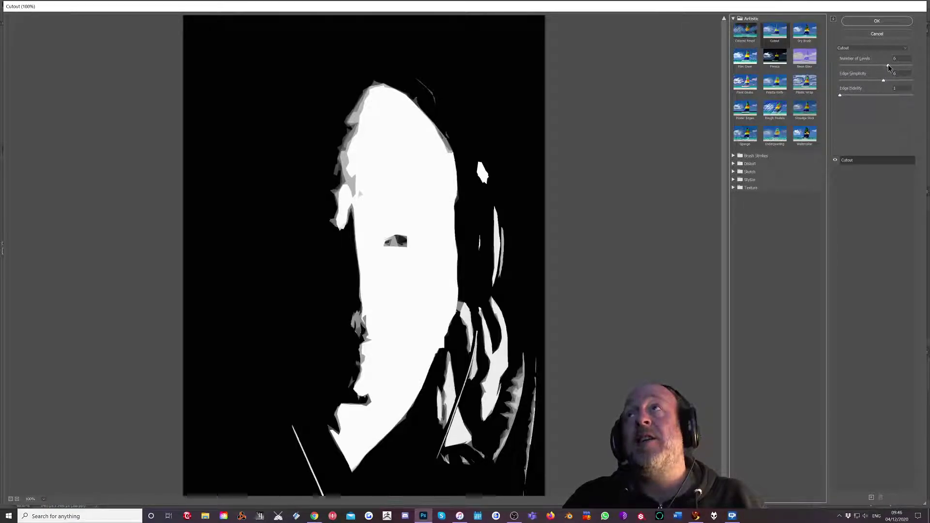
Apply Cutout with 4 levels, lower edge simplicity and edge fidelity 1.
mouse_move(889, 65)
left_mouse_down()
mouse_move(860, 67)
mouse_move(884, 70)
mouse_move(871, 66)
left_mouse_up()
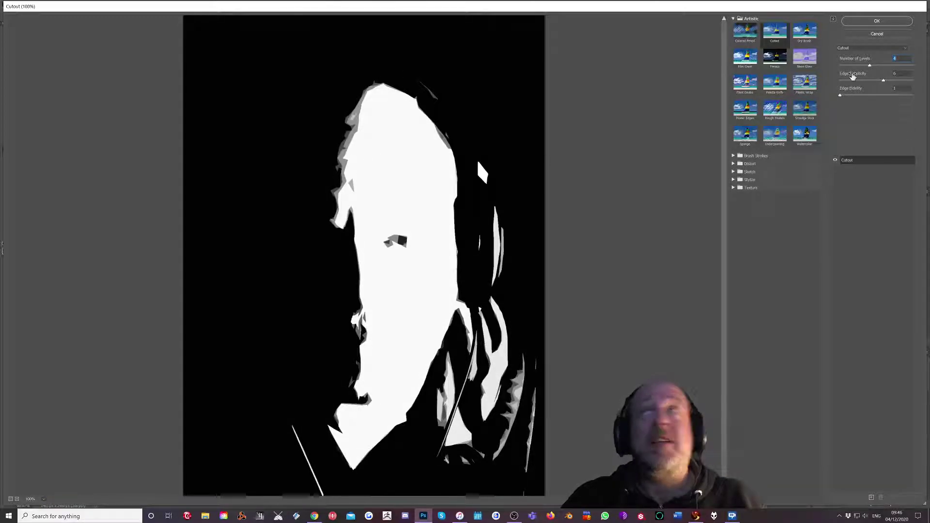
mouse_move(885, 85)
left_mouse_down()
mouse_move(844, 85)
mouse_move(892, 84)
mouse_move(874, 85)
left_mouse_up()
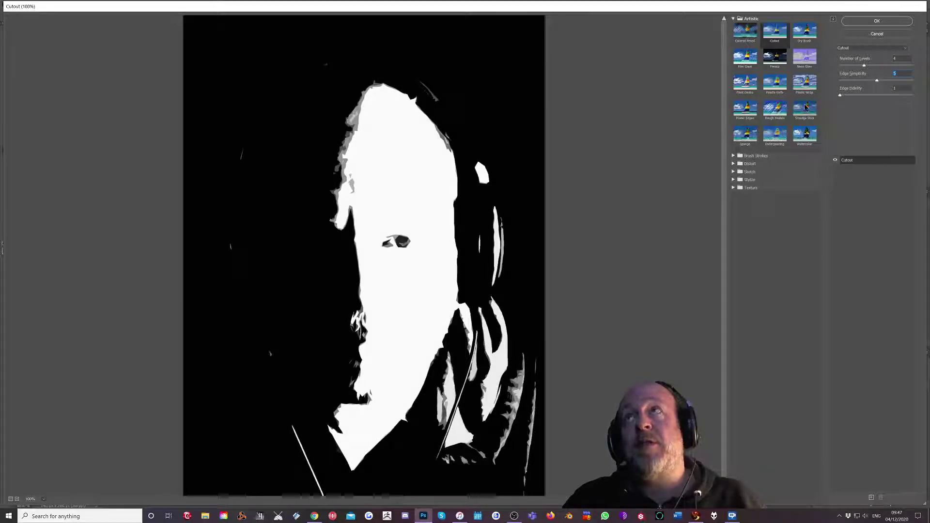
left_click_drag(841, 96, 914, 96)
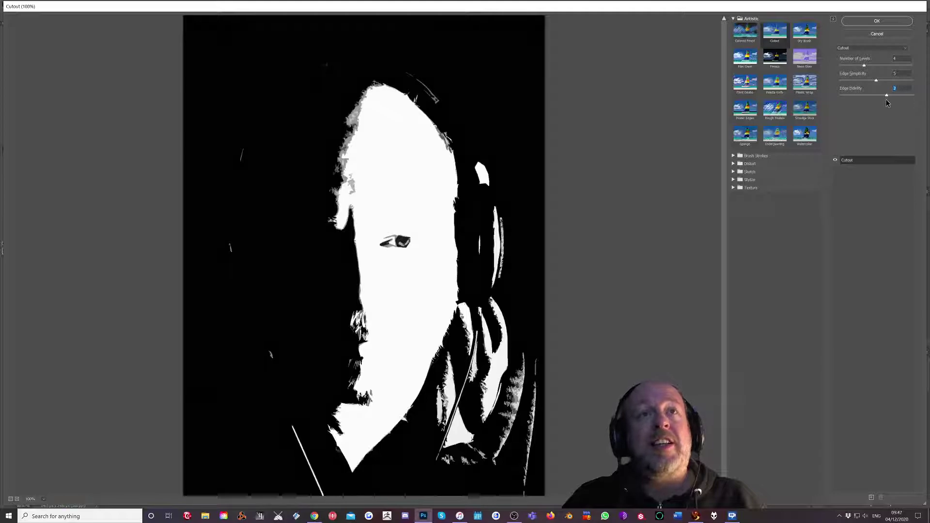
left_click(862, 96)
left_click_drag(862, 97, 847, 97)
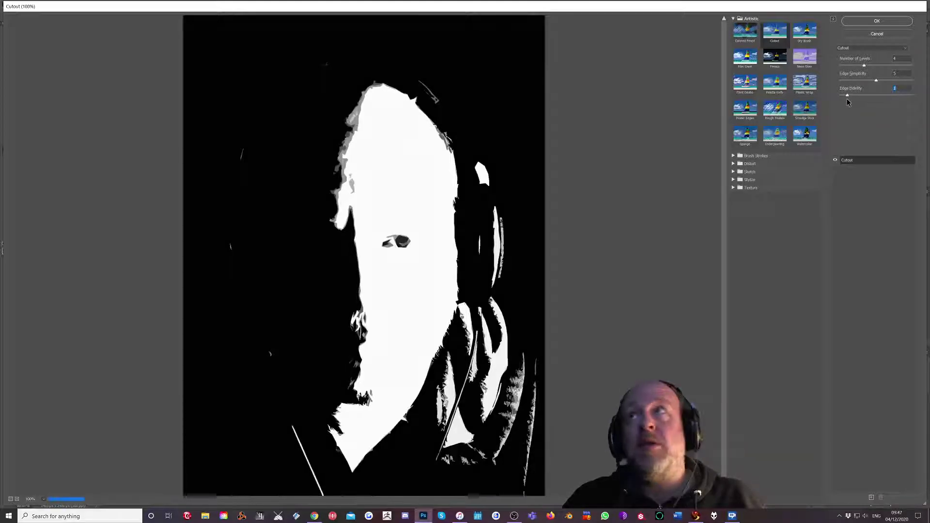
left_click(874, 21)
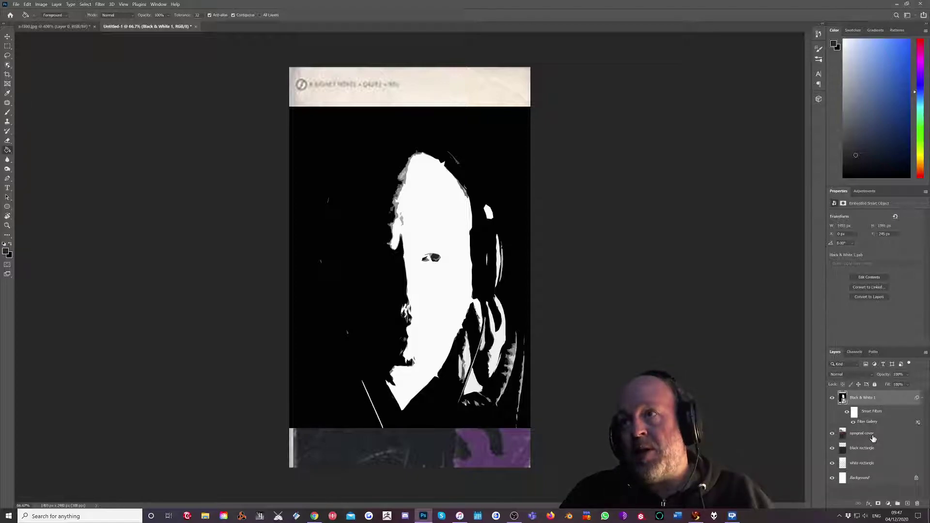
Move the original cover layer above the portrait and lower its opacity to 34%.
left_click_drag(874, 438, 874, 401)
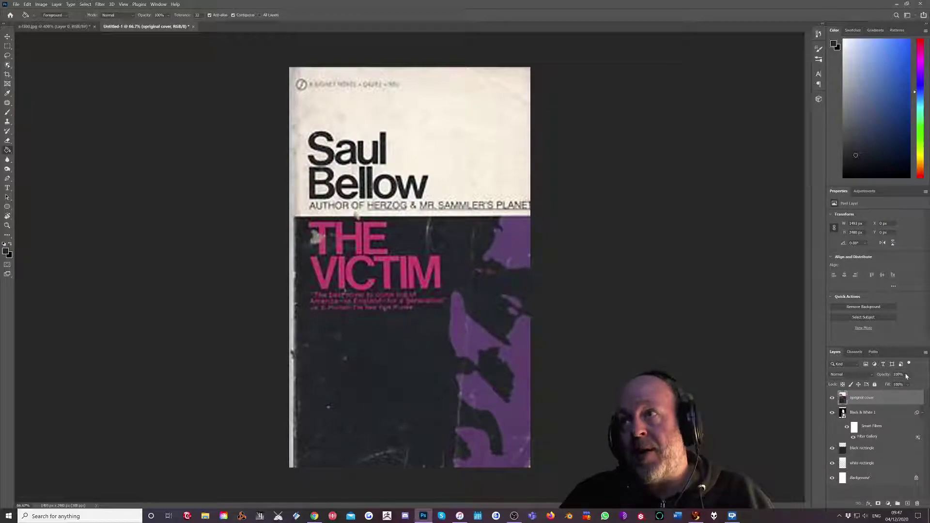
left_click(908, 375)
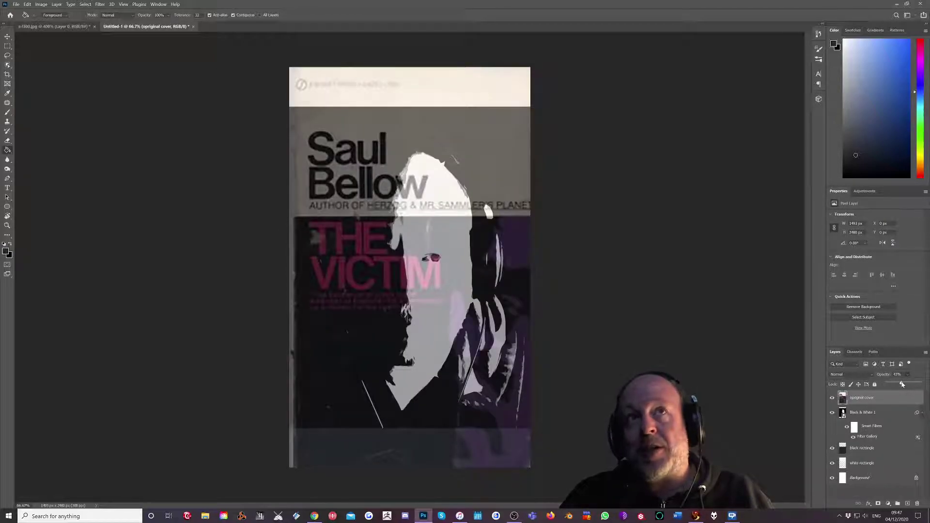
left_click_drag(896, 384, 892, 385)
Select the Black & White 1 layer and try shifting layers with the Move tool.
left_click(864, 414)
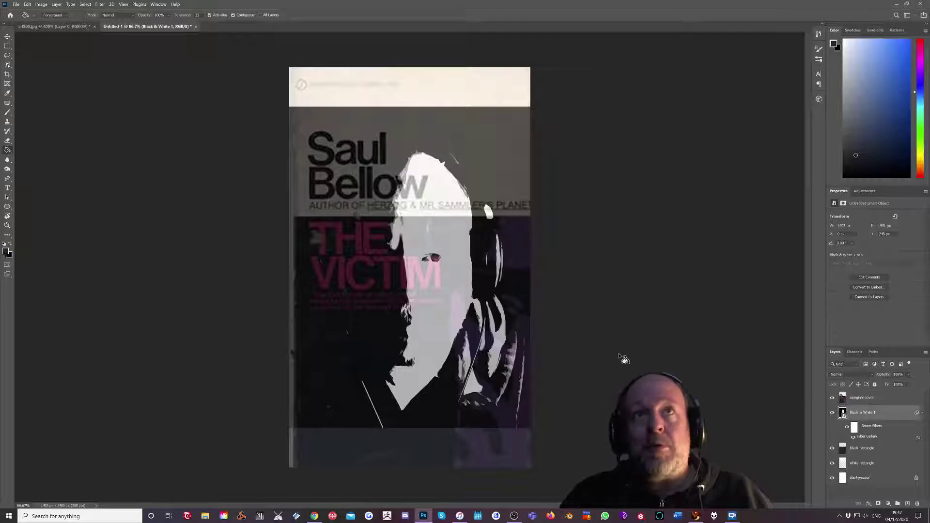
key("v")
mouse_move(439, 285)
left_mouse_down()
mouse_move(469, 325)
mouse_move(405, 258)
left_mouse_up()
left_click(42, 15)
Undo the accidental cover move and shift the Black & White 1 portrait down and right.
key("ctrl+z")
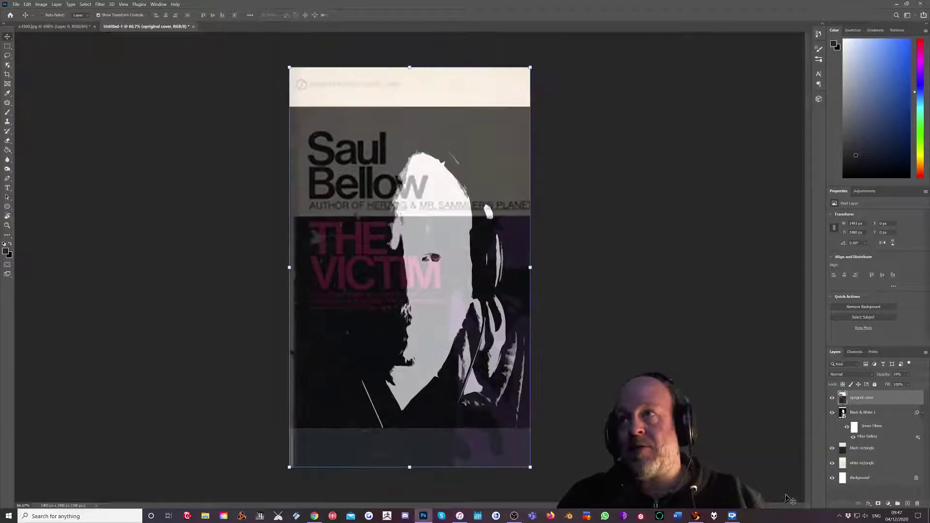
left_click(857, 415)
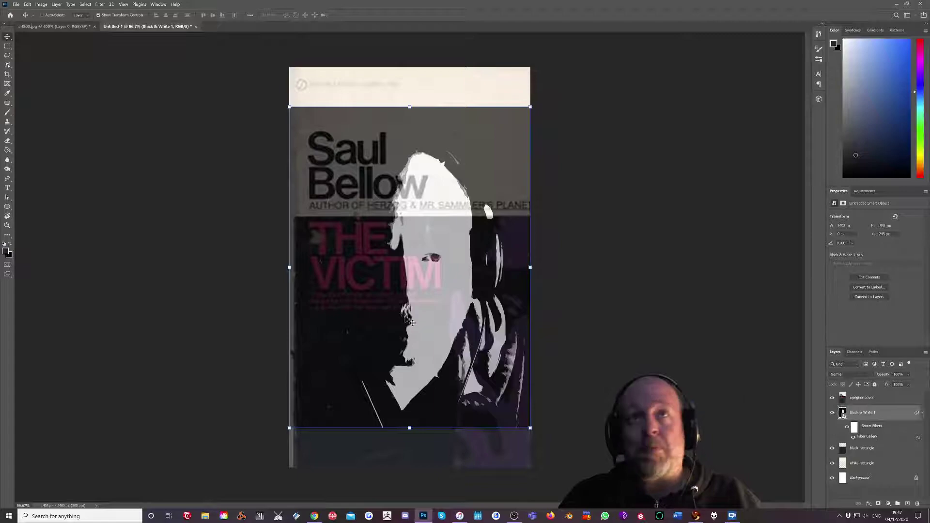
left_click_drag(429, 312, 486, 361)
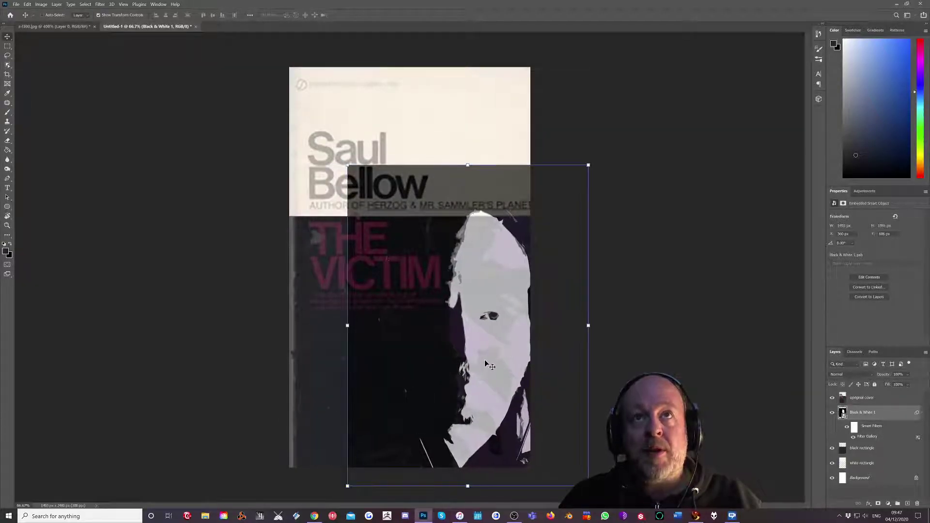
Scale the portrait up to about 140% and nudge it slightly upward.
left_click(590, 165)
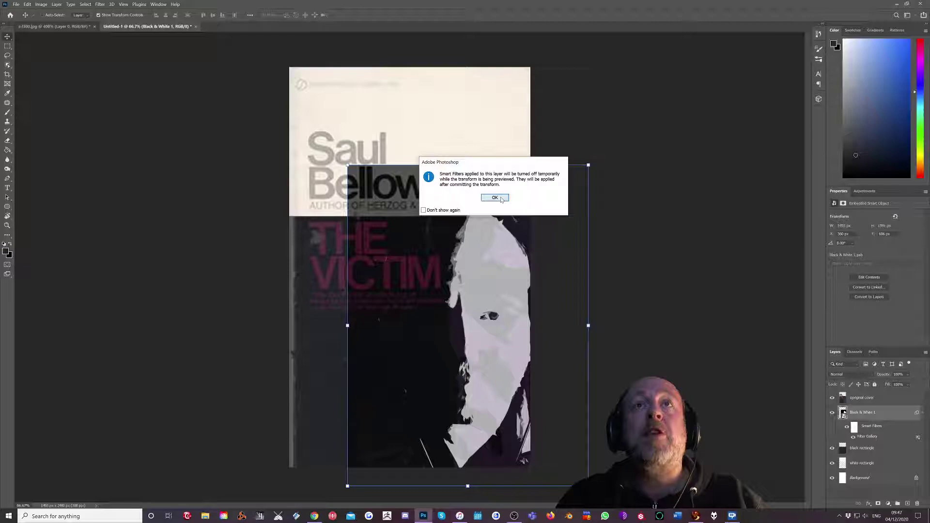
left_click(495, 198)
left_click_drag(589, 166, 664, 124)
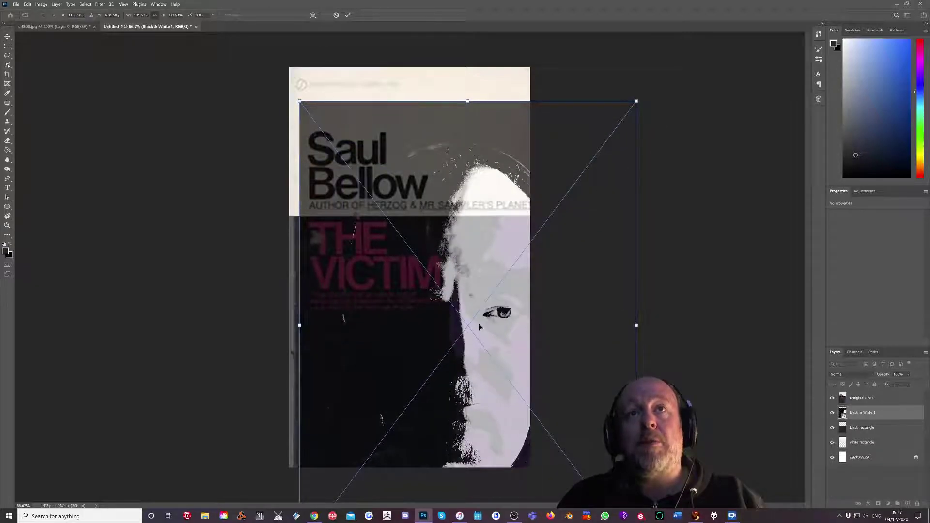
mouse_move(494, 334)
left_mouse_down()
mouse_move(492, 318)
mouse_move(495, 325)
left_mouse_up()
key("Return")
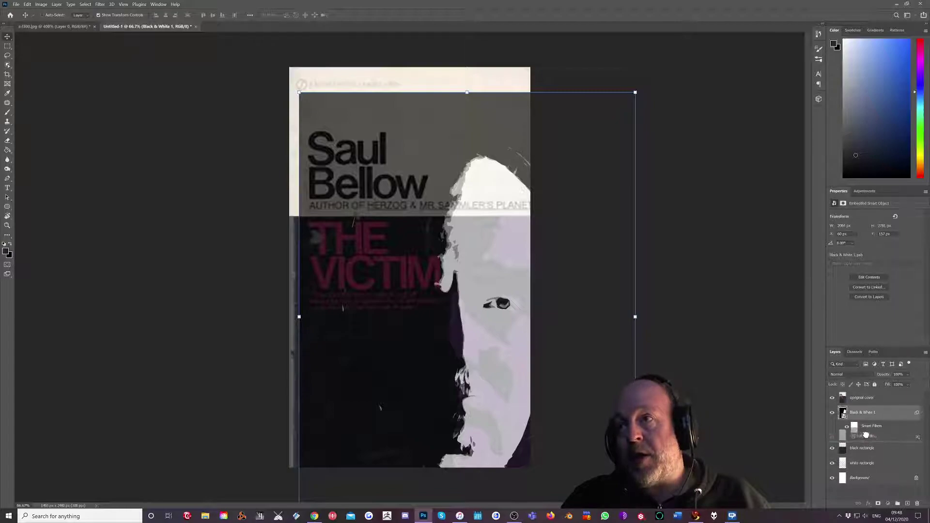
Move the cream band above the portrait, restore the original cover to 100%, and sample its purple.
left_click_drag(865, 426, 869, 411)
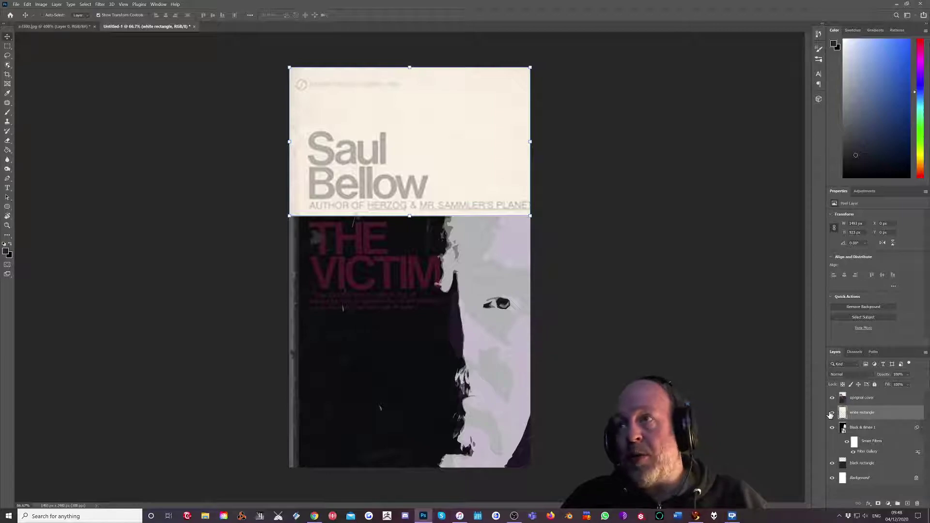
left_click(876, 399)
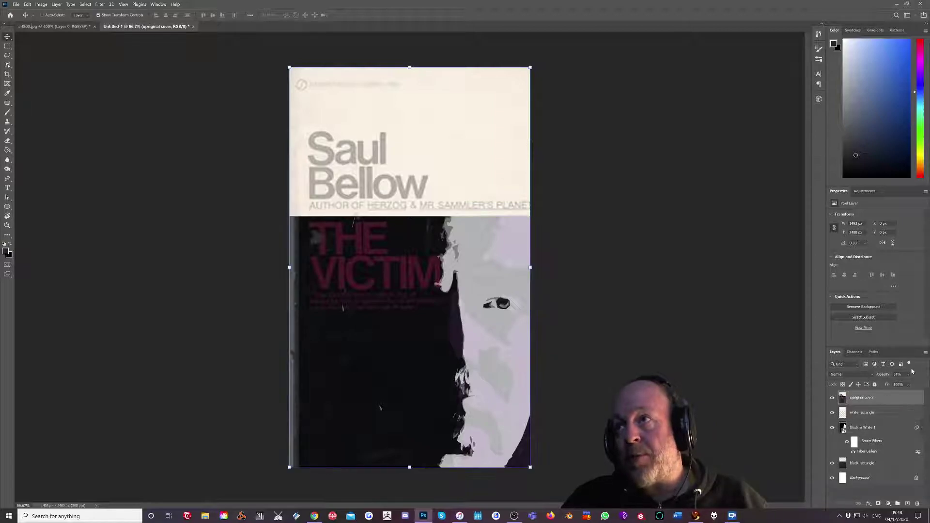
left_click(909, 375)
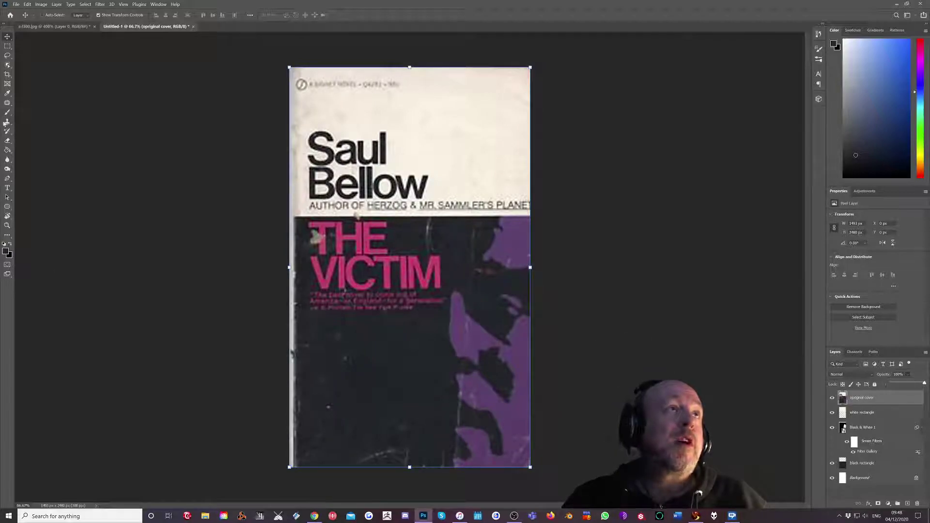
left_click(7, 93)
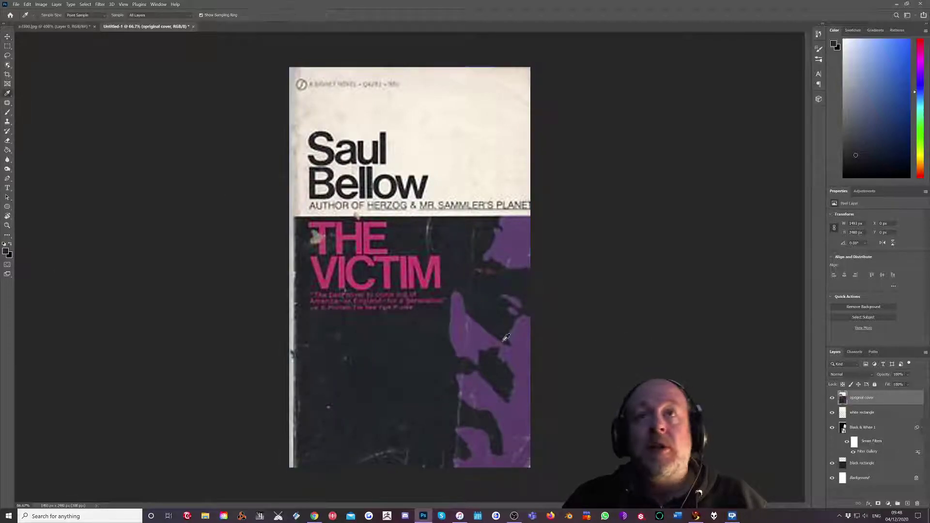
left_click(518, 334)
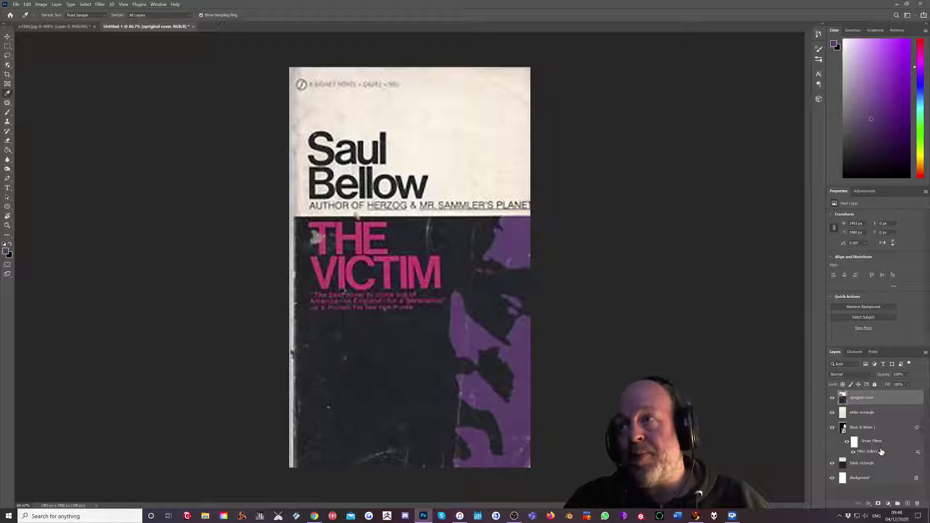
Hide the original cover and add a new empty layer above the portrait.
left_click(870, 426)
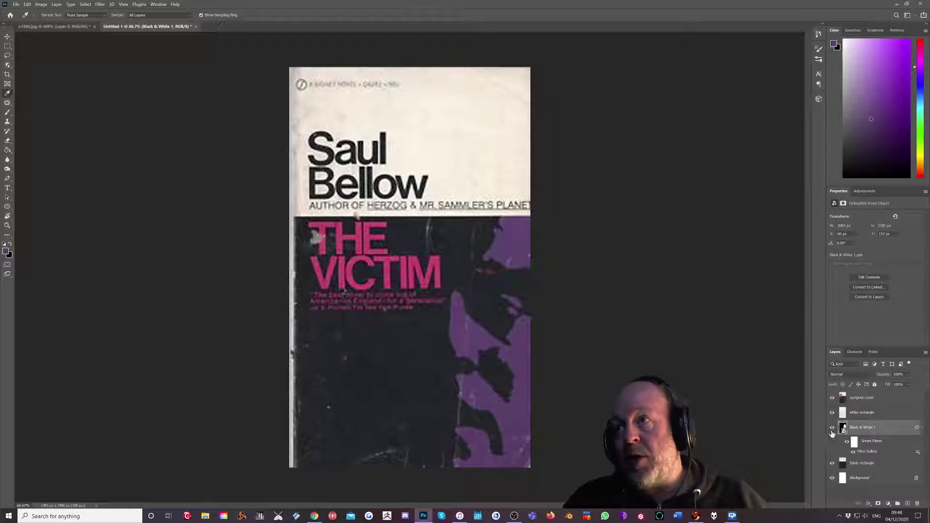
left_click(832, 398)
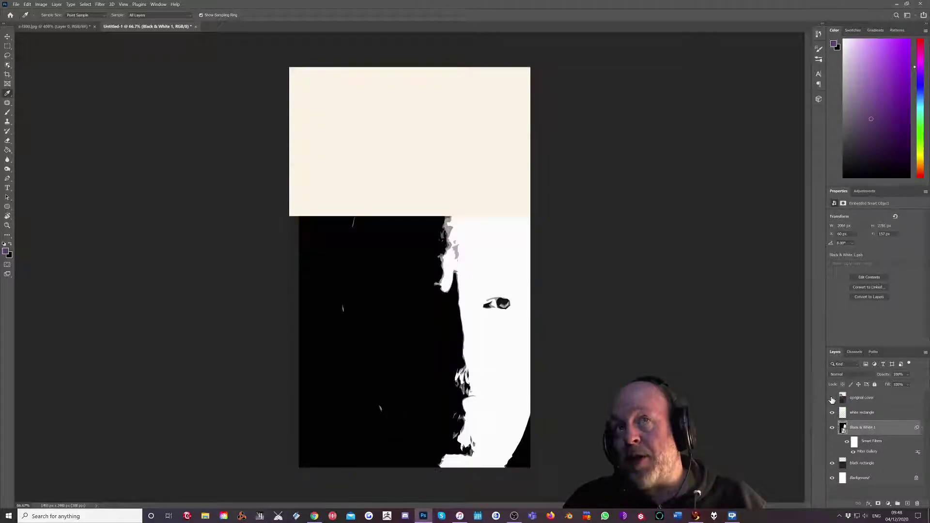
left_click(908, 504)
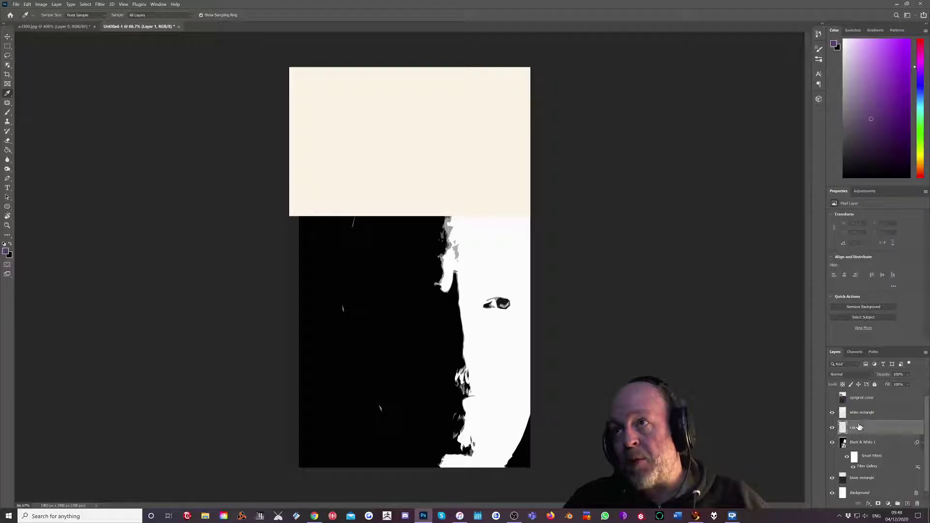
double_click(858, 428)
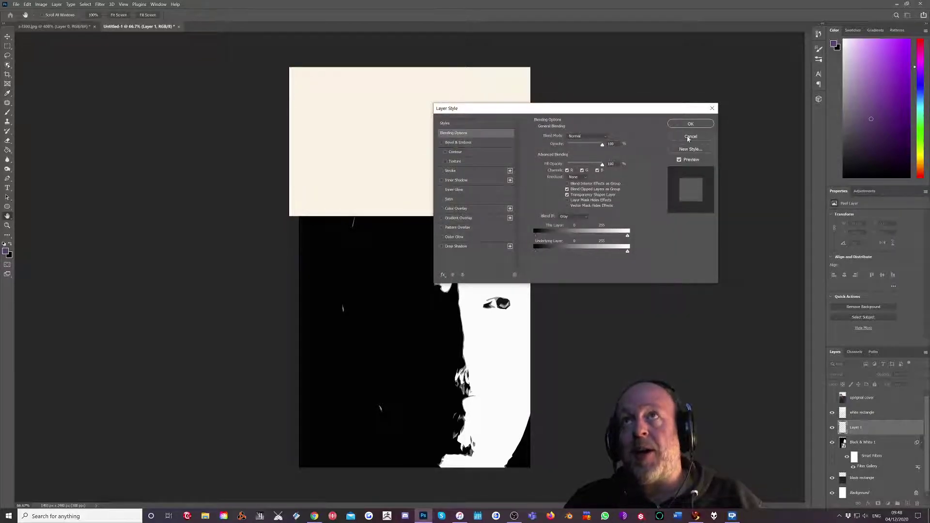
left_click(690, 137)
Rename Layer 1 to 'purple overlay'.
double_click(856, 427)
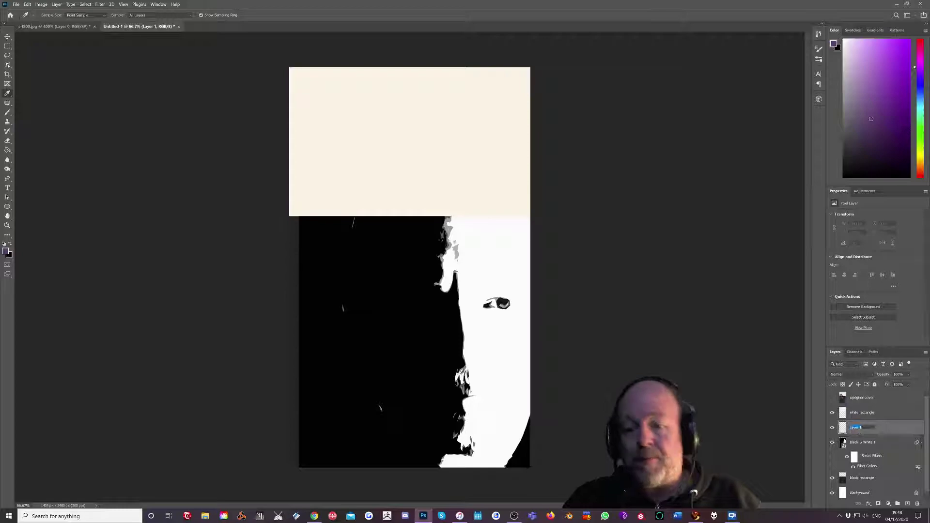
type("purple ov")
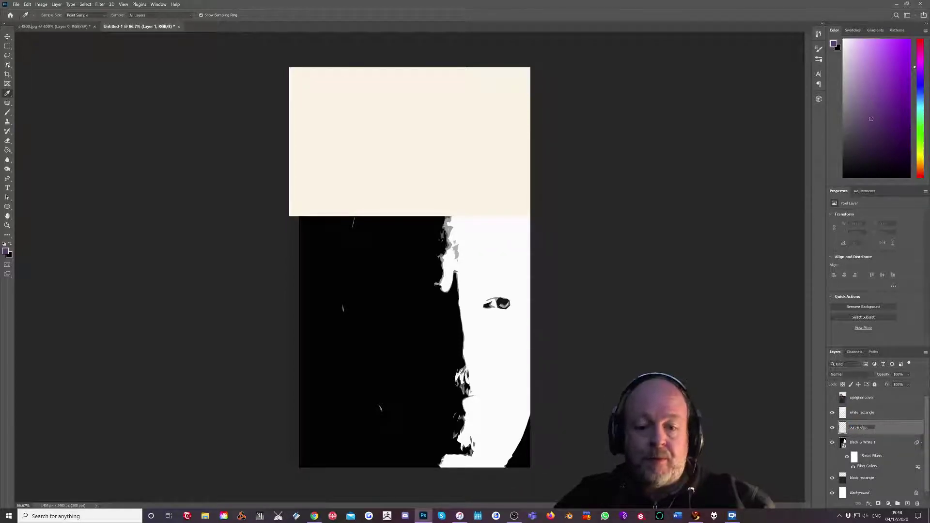
type("erlay")
key("Return")
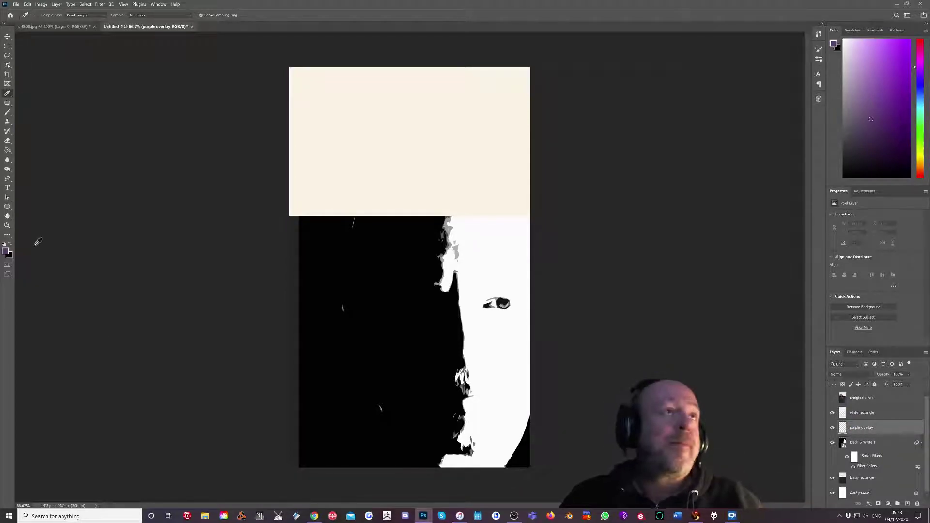
Fill the purple overlay layer with the sampled purple using the Paint Bucket and choose its blend mode.
left_click(7, 150)
left_click(430, 311)
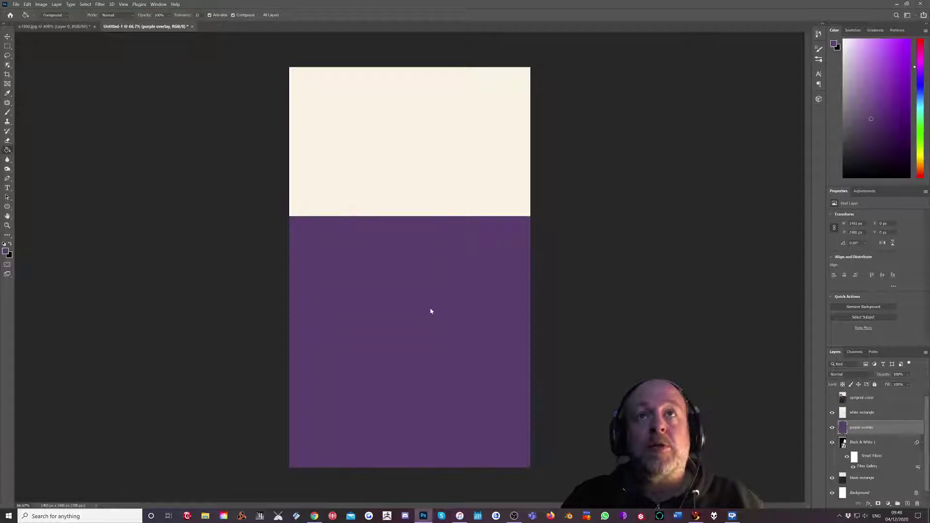
left_click(868, 376)
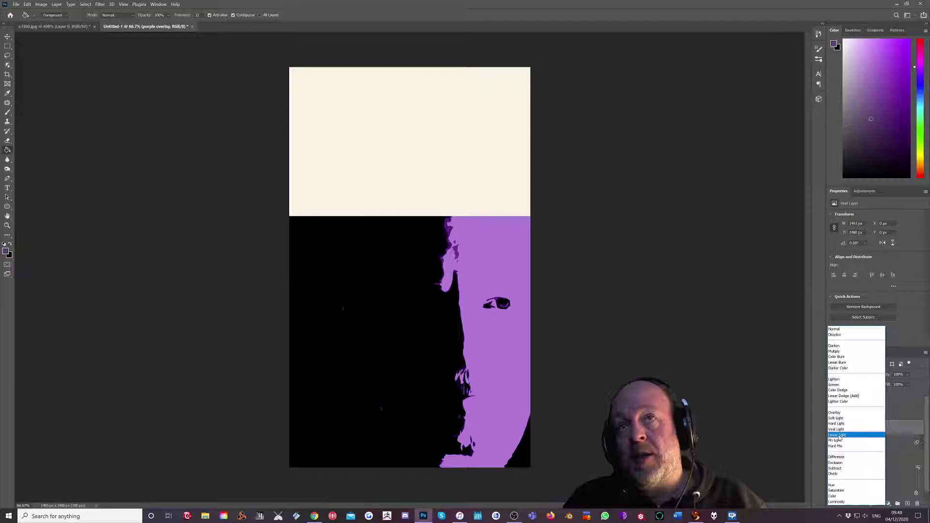
Set the purple layer to Linear Light and rename it 'purple linear light'.
left_click(838, 436)
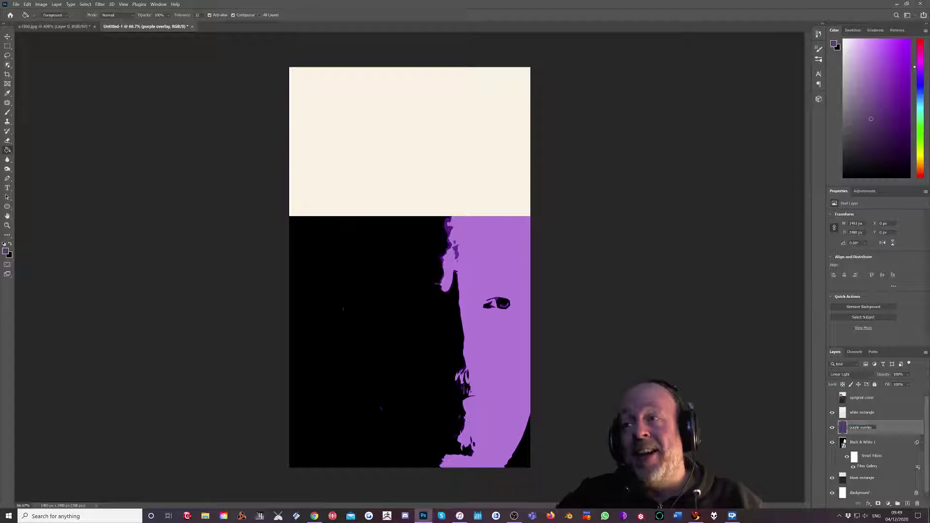
key("End")
key("ctrl+shift+Left")
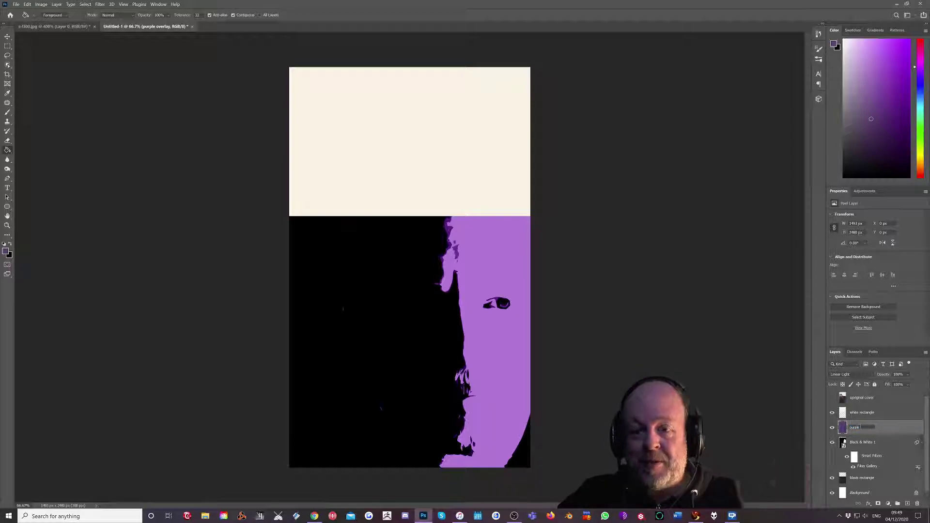
type("linear light")
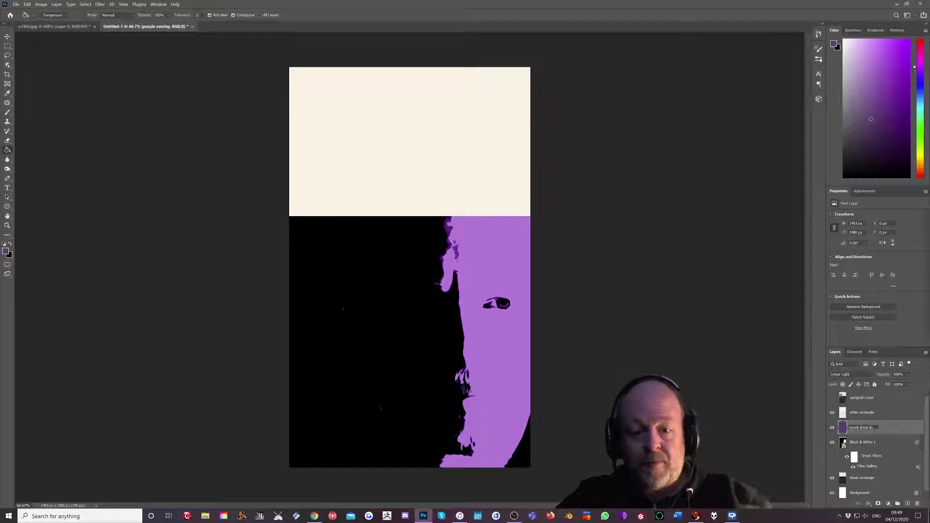
key("Return")
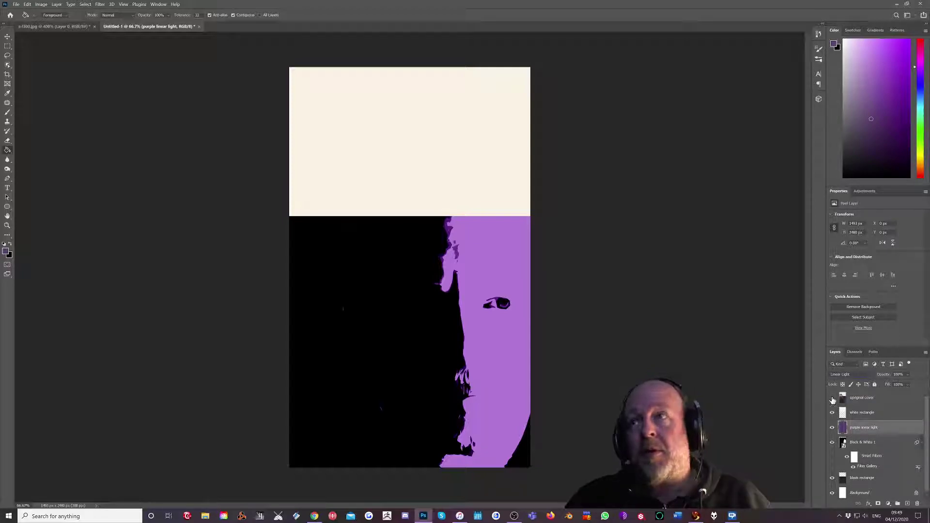
Toggle the original cover on and off to compare, leaving it visible and selected.
left_click(833, 399)
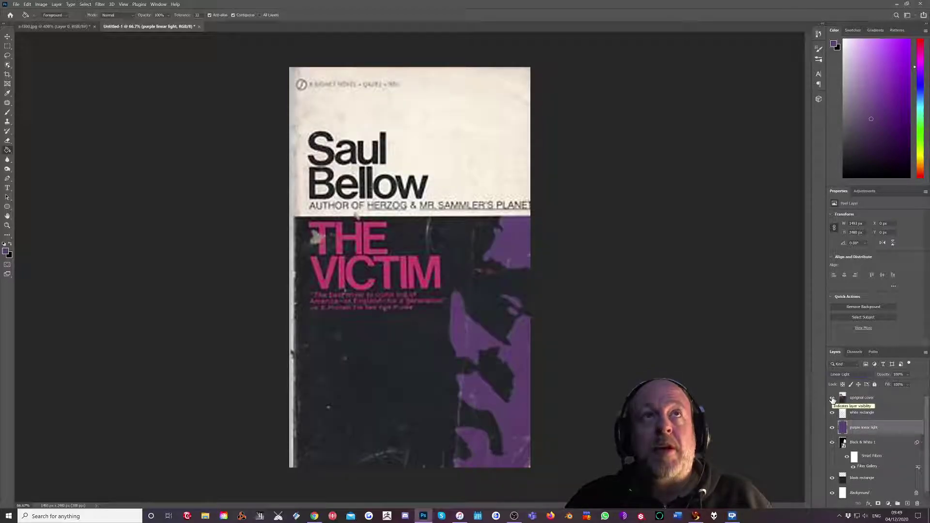
left_click(833, 400)
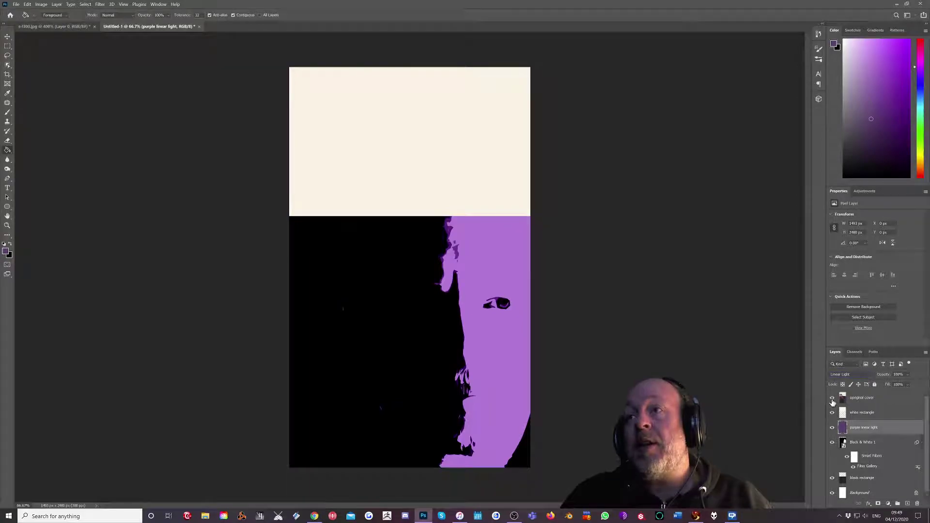
left_click(832, 399)
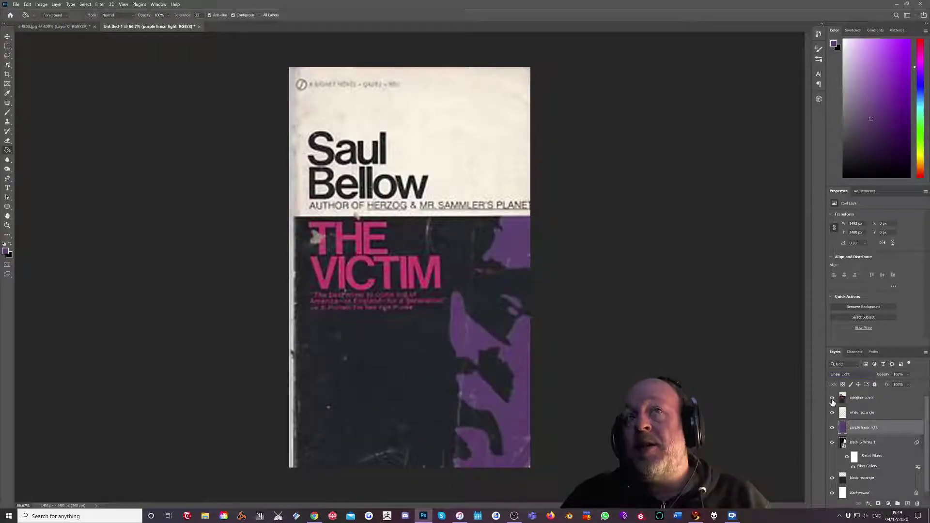
left_click(897, 398)
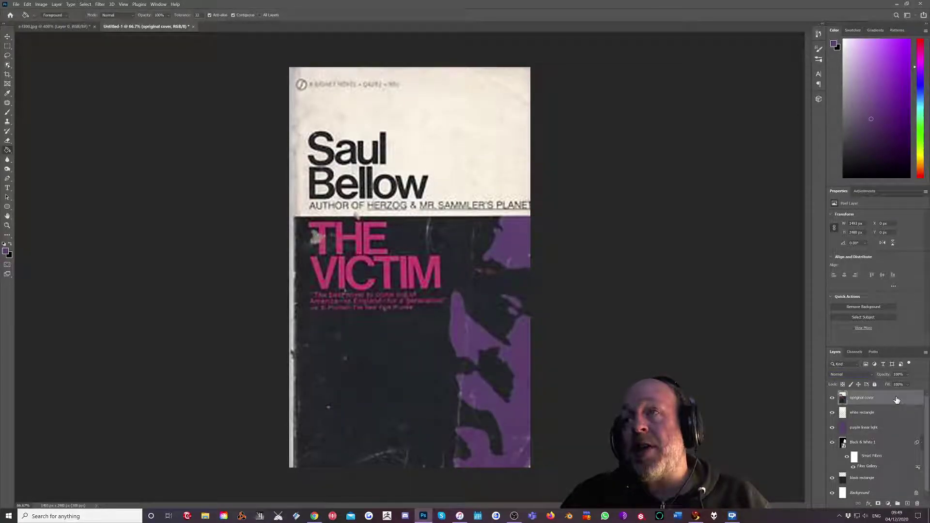
With the Type tool, set the text colour to the black sampled from the original author lettering.
left_click(7, 188)
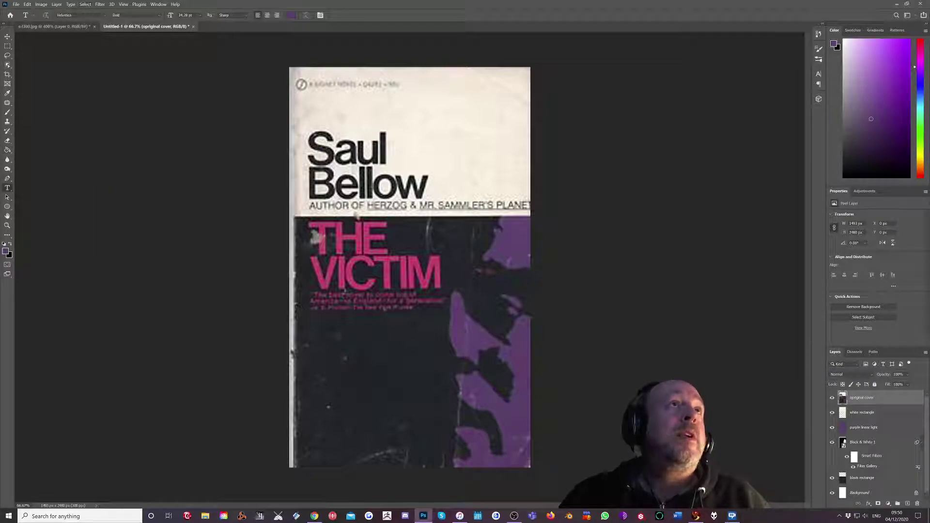
left_click(290, 16)
left_click(386, 145)
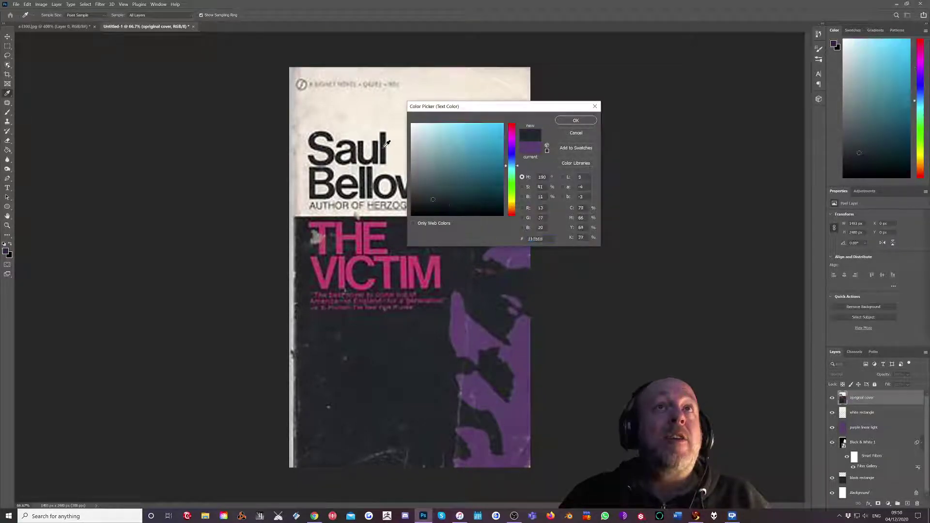
left_click(386, 144)
left_click(386, 144)
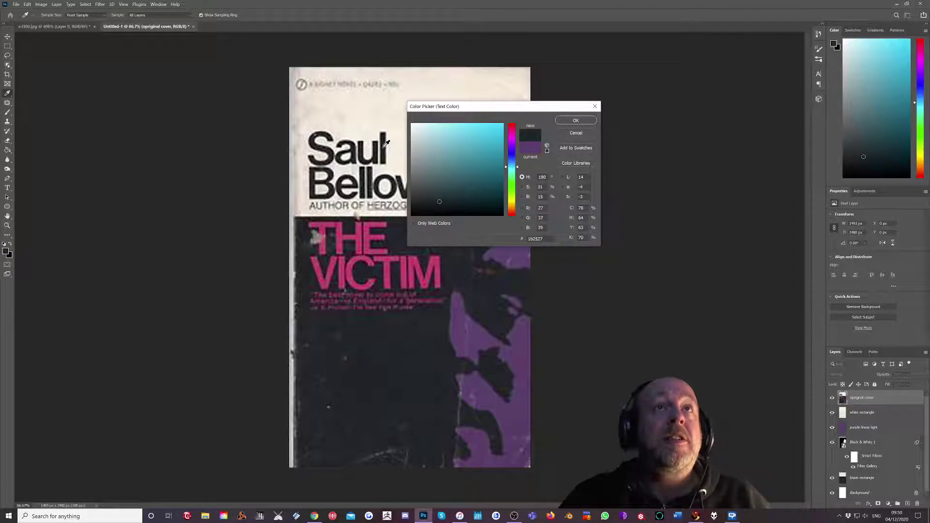
left_click(575, 120)
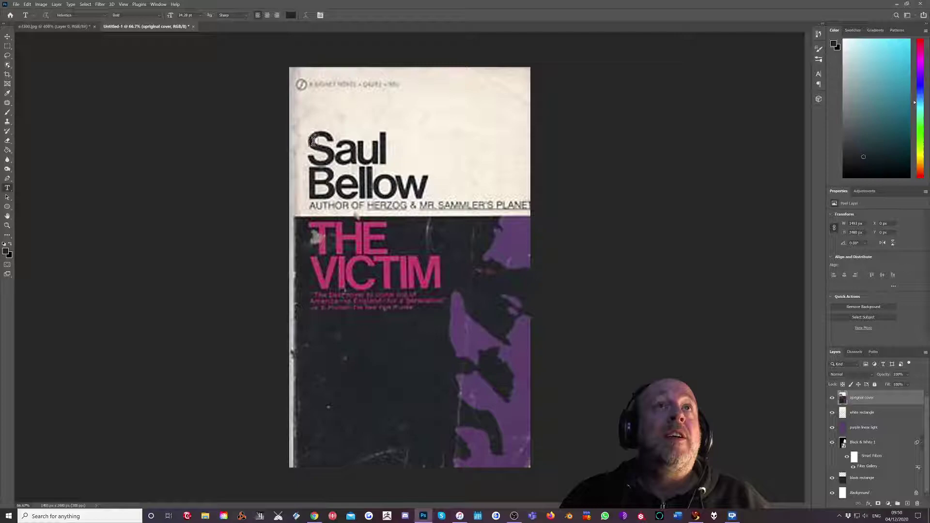
Set the font size to 60 pt and type the author's first and last name on two lines.
left_click(200, 18)
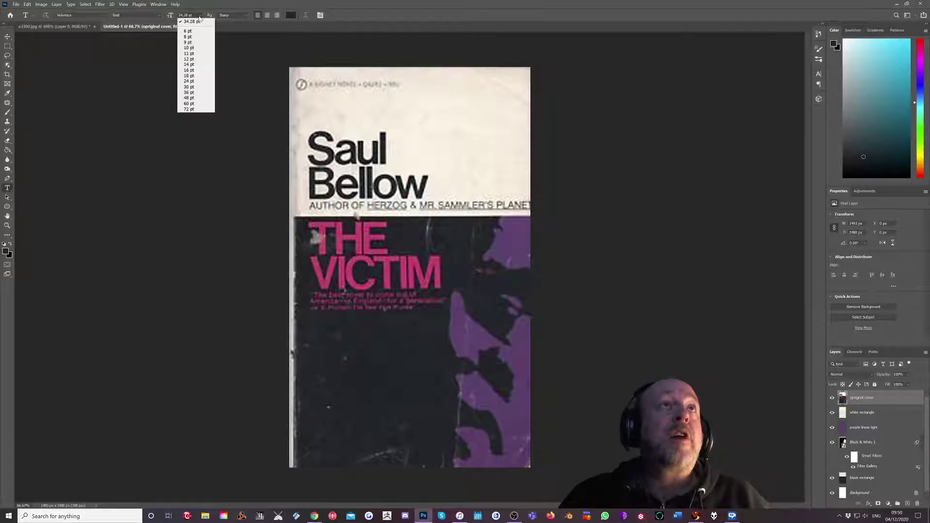
left_click(190, 103)
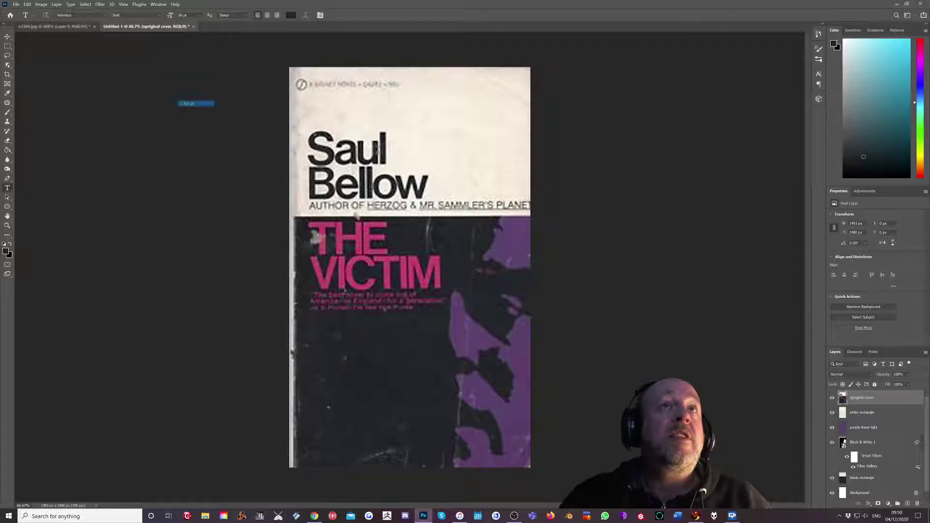
left_click(318, 148)
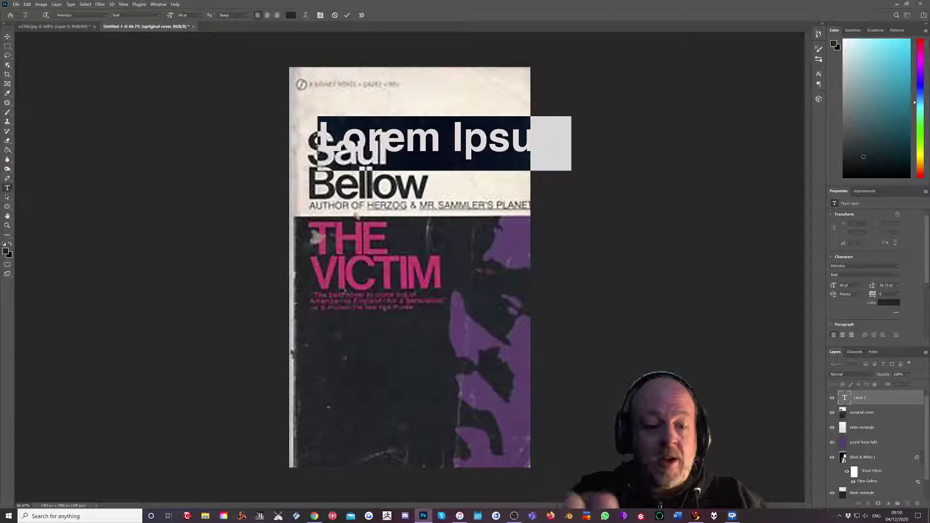
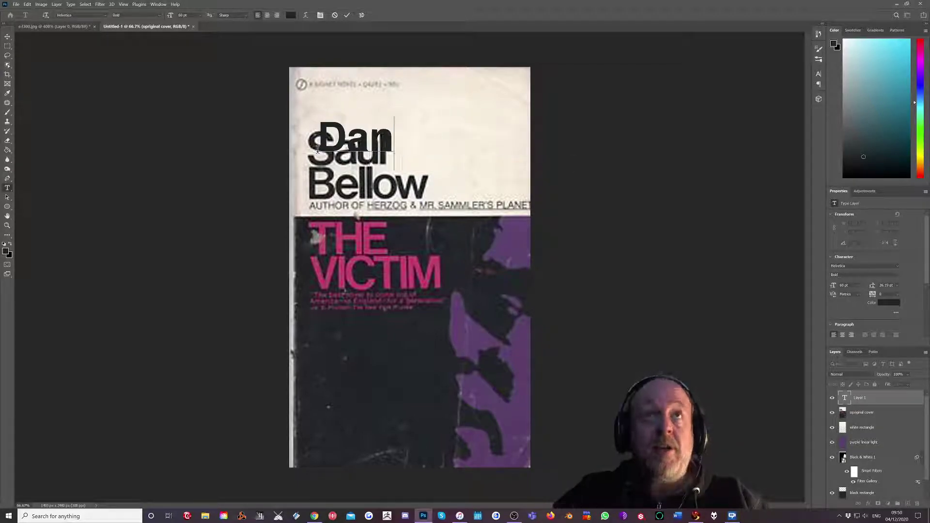
key("Return")
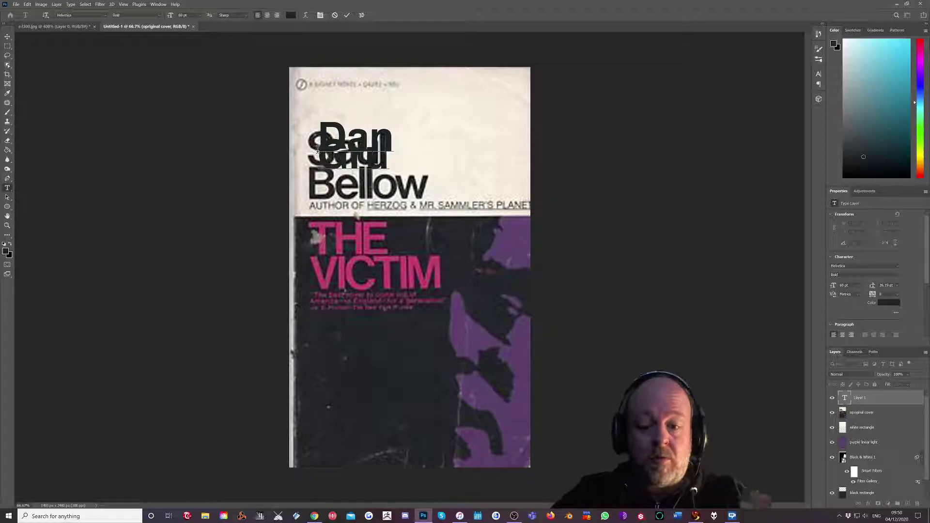
left_click(7, 36)
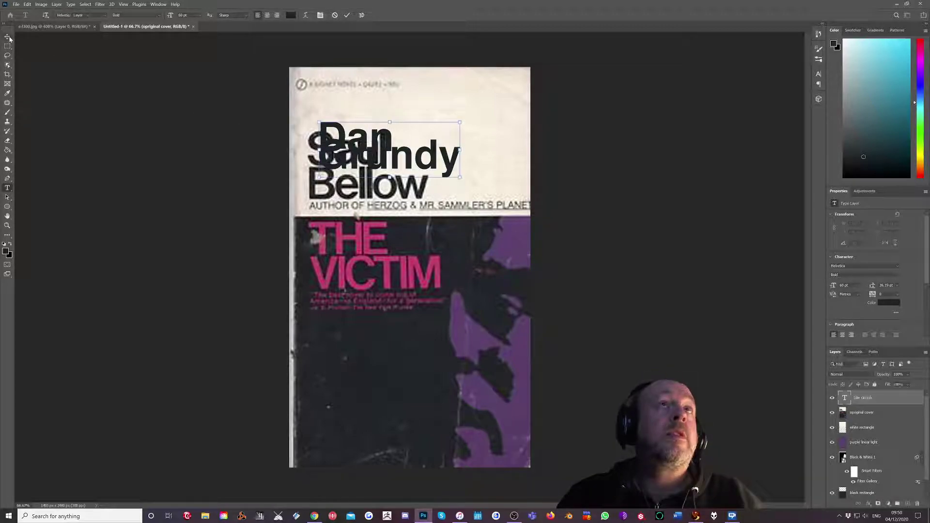
Select the name text and increase its line spacing to 31 pt.
left_click(7, 188)
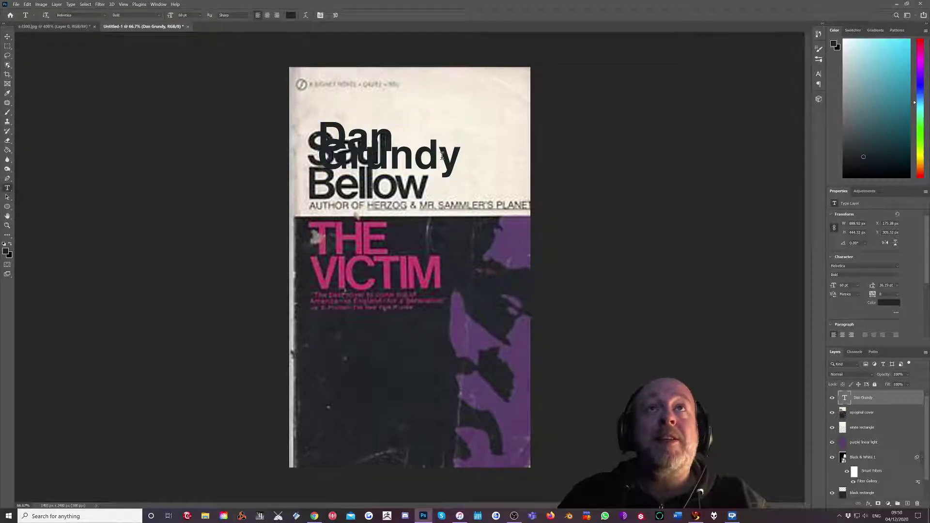
left_click_drag(461, 157, 318, 127)
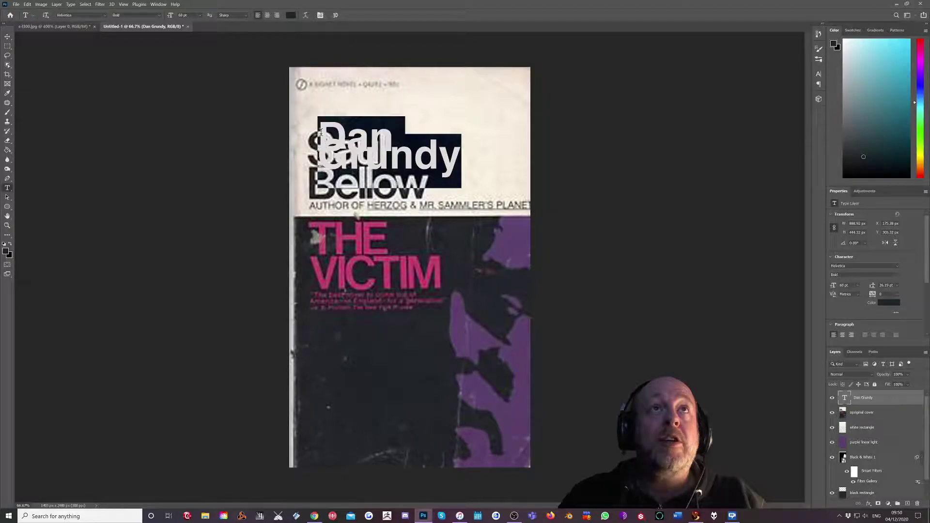
left_click(320, 16)
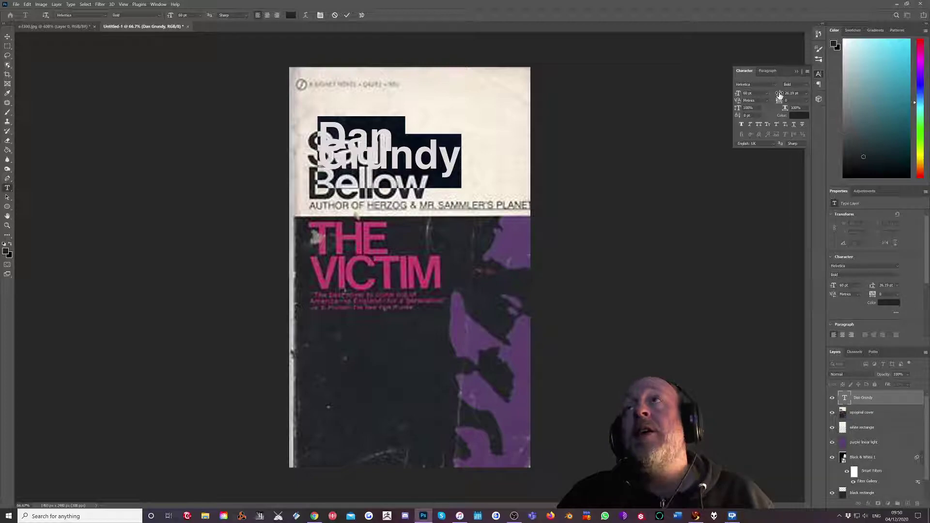
left_click_drag(779, 94, 789, 96)
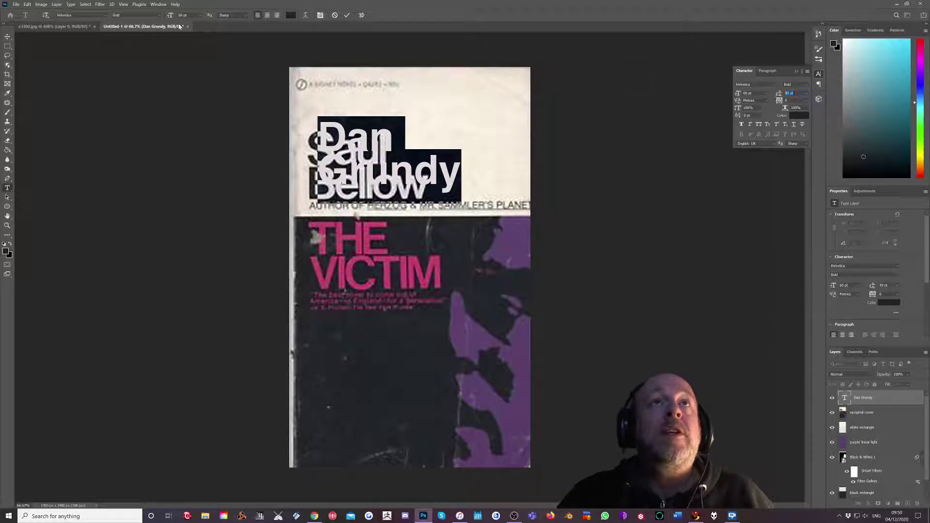
left_click(7, 36)
Move the name down over the original author lettering.
left_click_drag(367, 166, 355, 177)
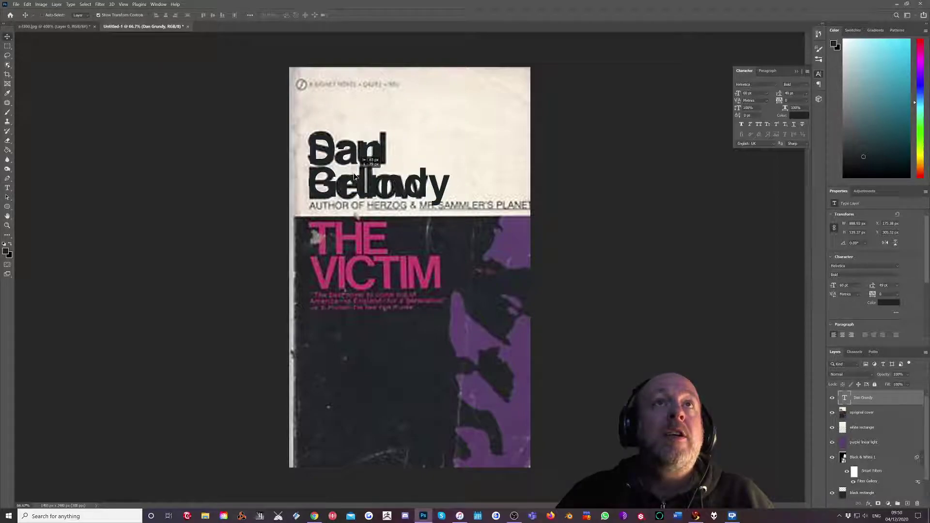
left_click_drag(355, 177, 355, 177)
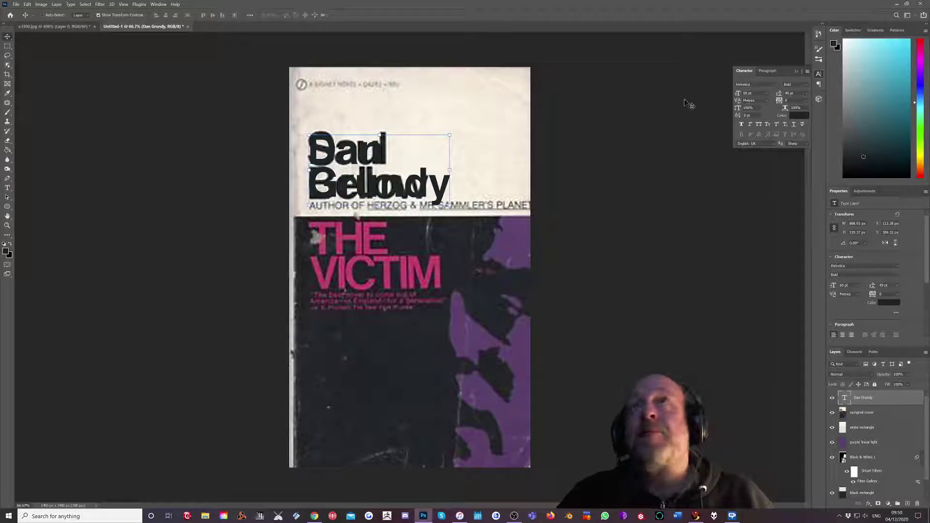
left_click(7, 188)
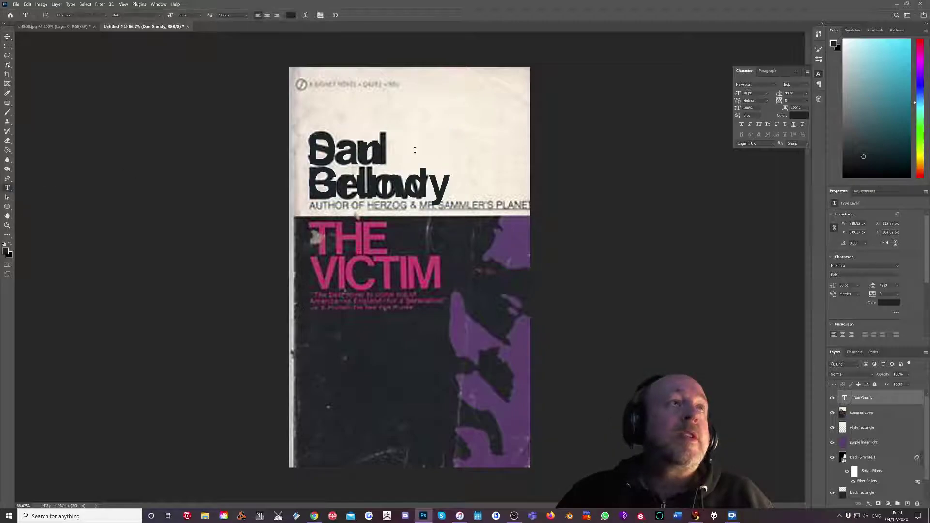
Select the whole name and tighten its letter spacing with negative tracking.
left_click_drag(444, 182, 309, 138)
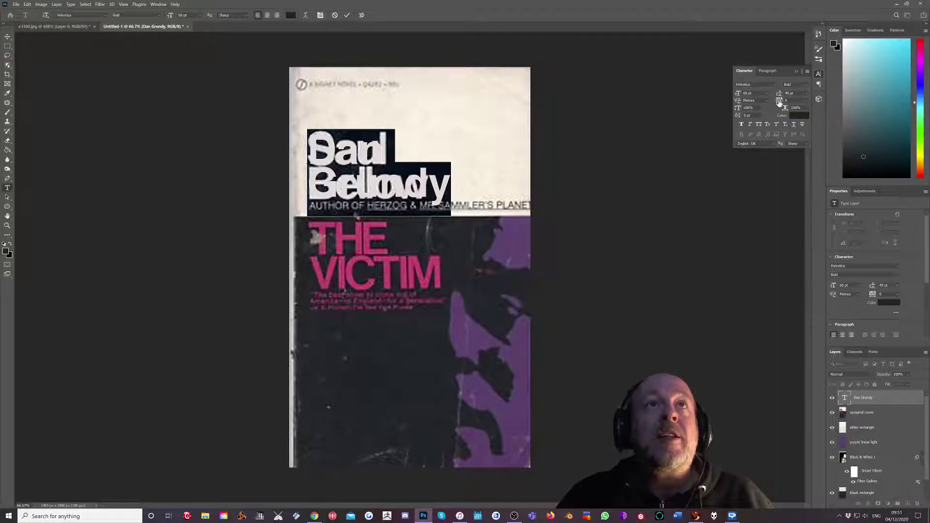
mouse_move(779, 101)
left_mouse_down()
mouse_move(795, 102)
mouse_move(768, 102)
mouse_move(789, 101)
mouse_move(778, 102)
left_mouse_up()
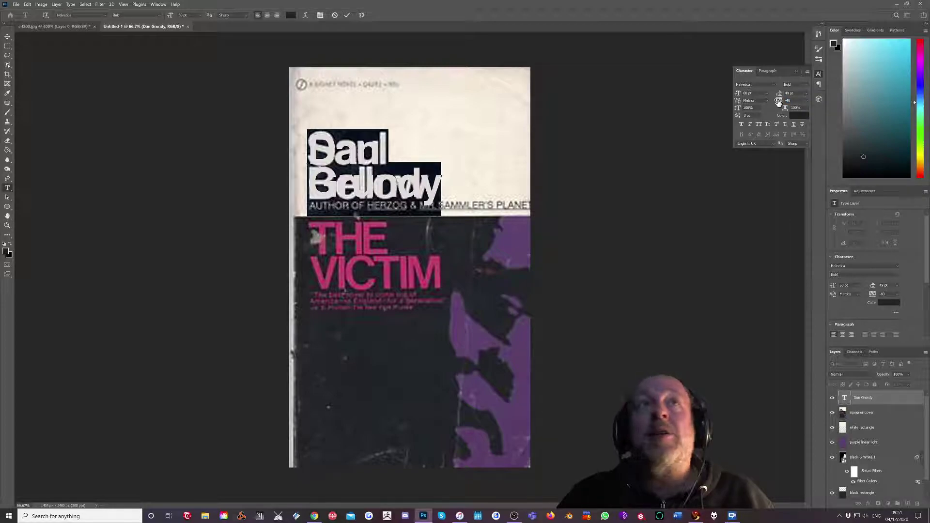
left_click(346, 17)
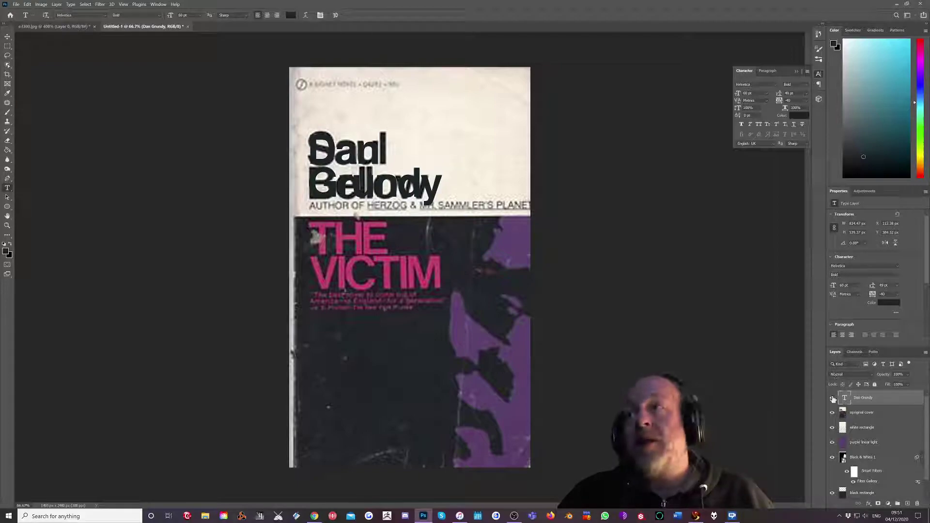
Toggle the name and original cover layers to compare, leaving both visible.
left_click(833, 398)
left_click(833, 398)
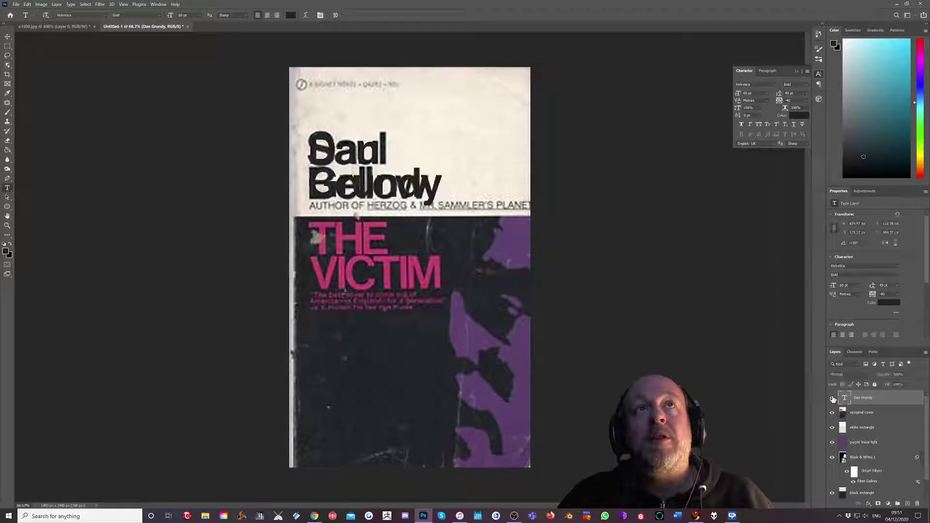
left_click(833, 413)
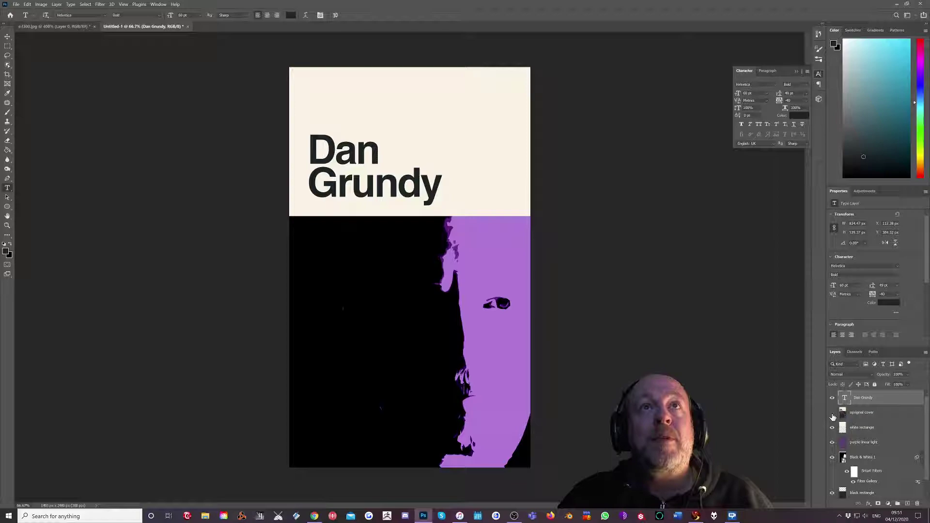
left_click(833, 413)
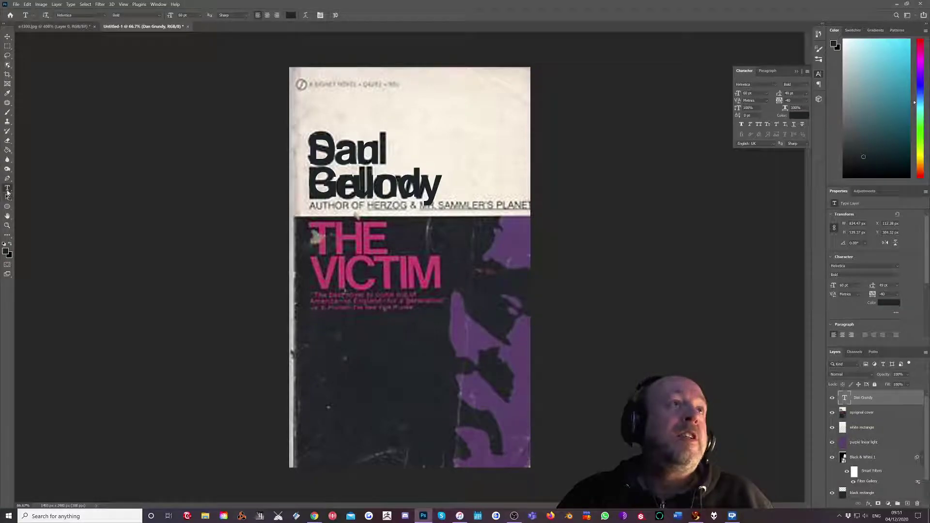
Sample the magenta pink from the title 'THE' as foreground colour, keeping the name text black.
left_click(7, 93)
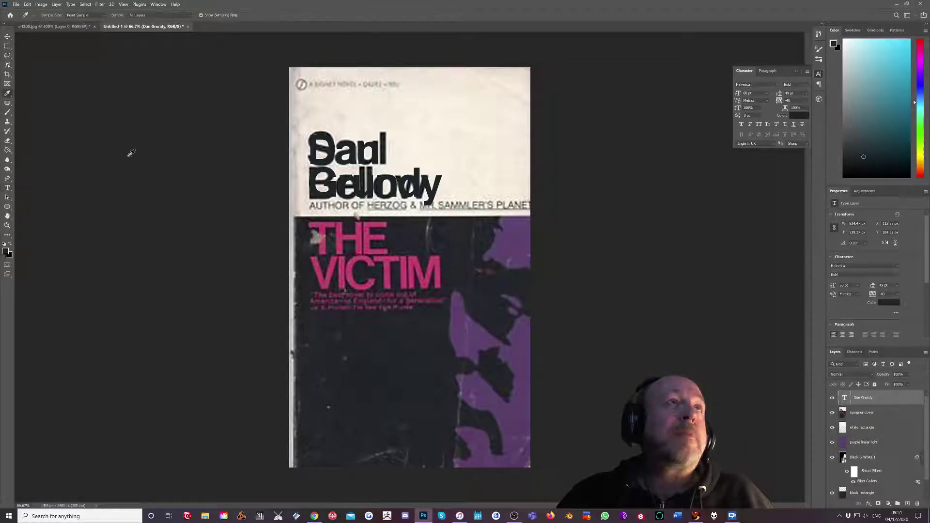
left_click(378, 237)
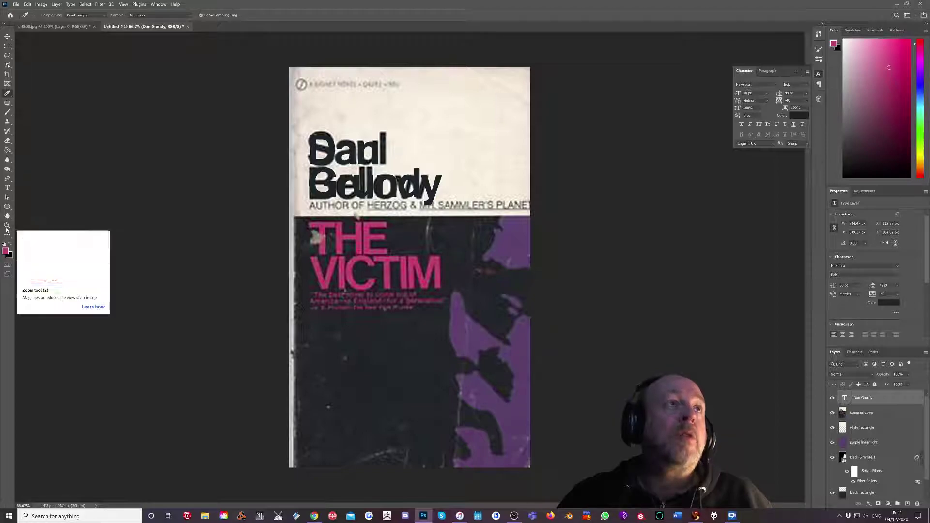
left_click(7, 189)
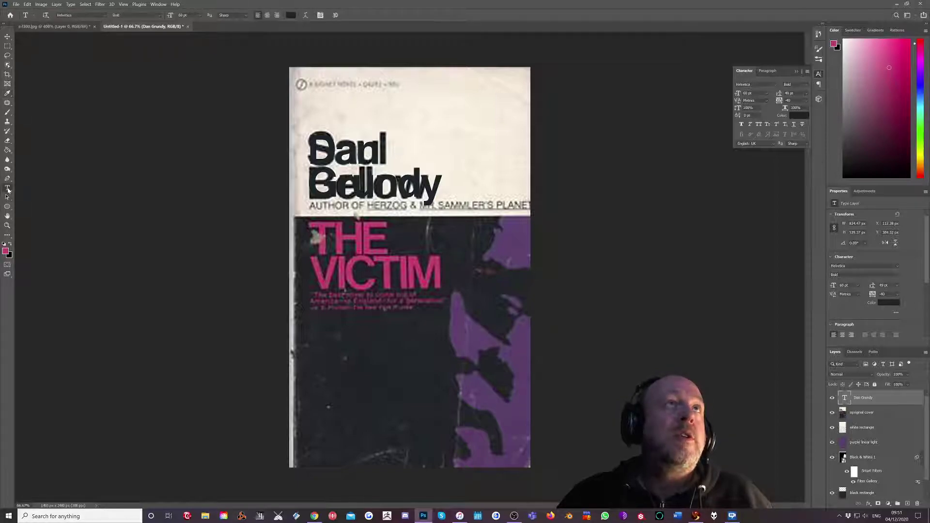
left_click(291, 15)
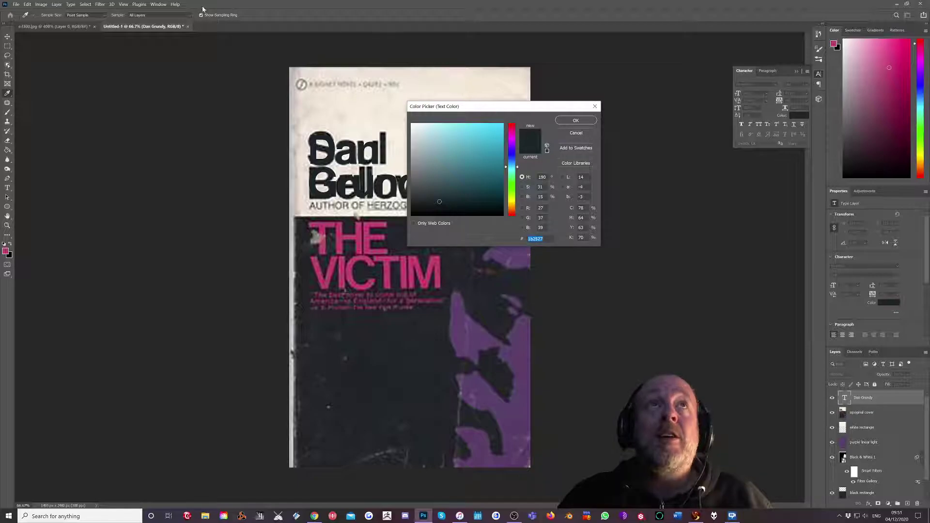
left_click(441, 264)
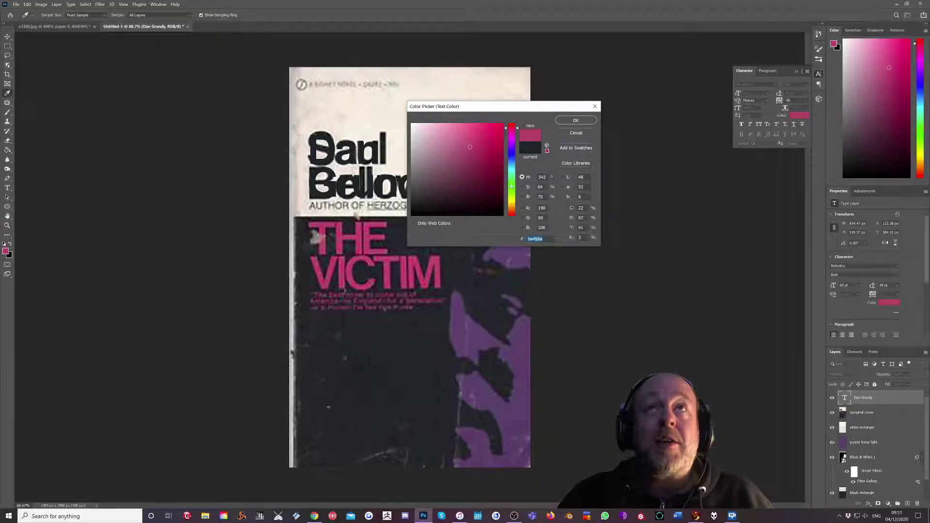
left_click(577, 130)
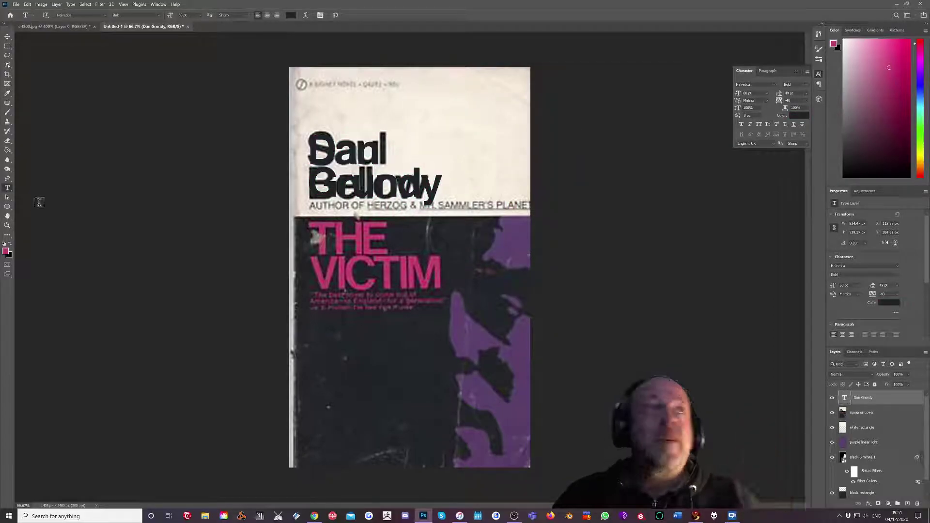
Type the two-line title THE / LECTURER in the pink sampled from the VICTIM title, and commit it.
left_click(318, 236)
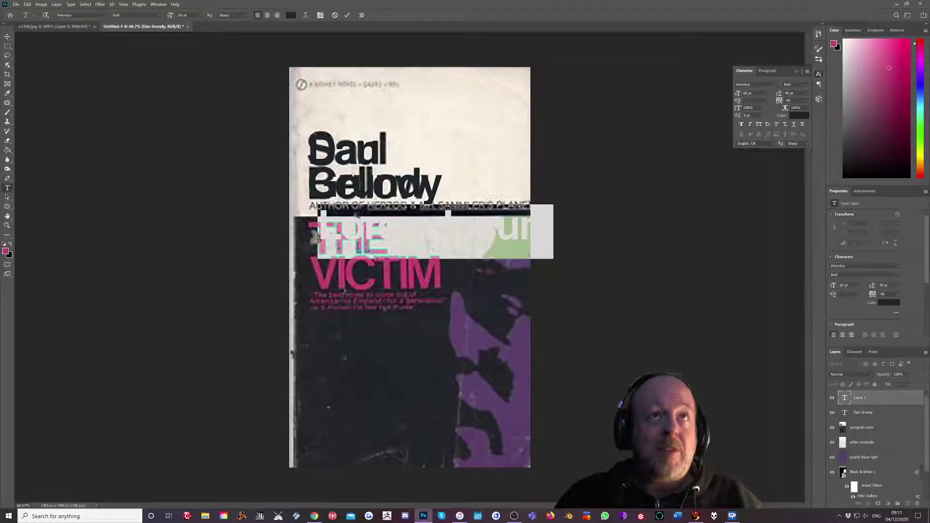
left_click(290, 15)
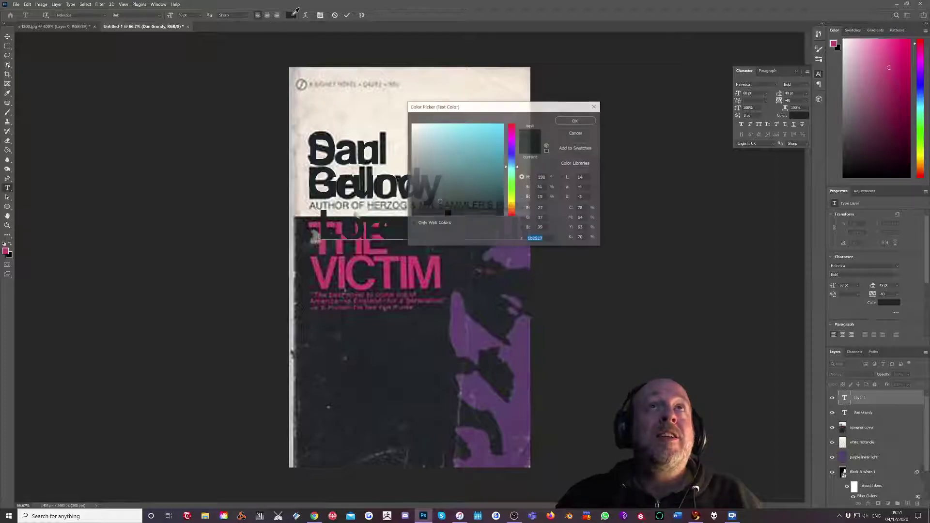
left_click(410, 264)
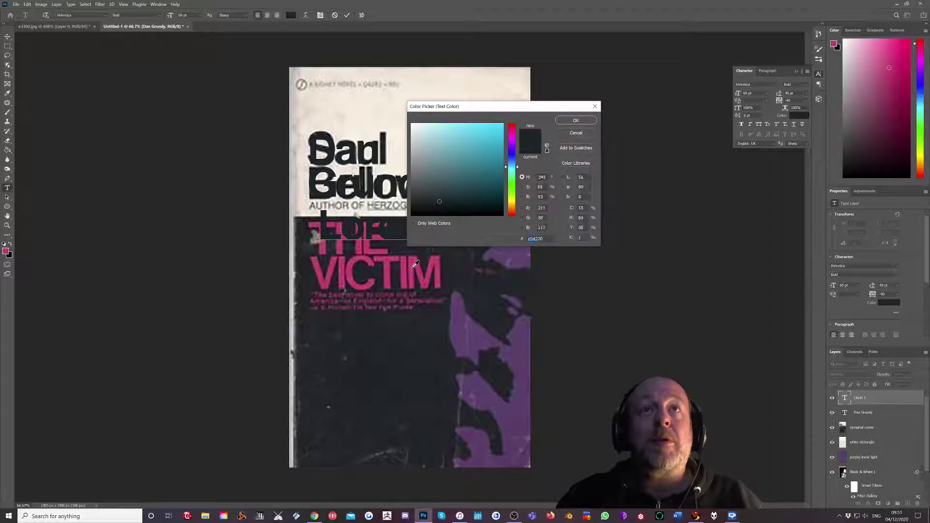
left_click(570, 119)
key("BackSpace")
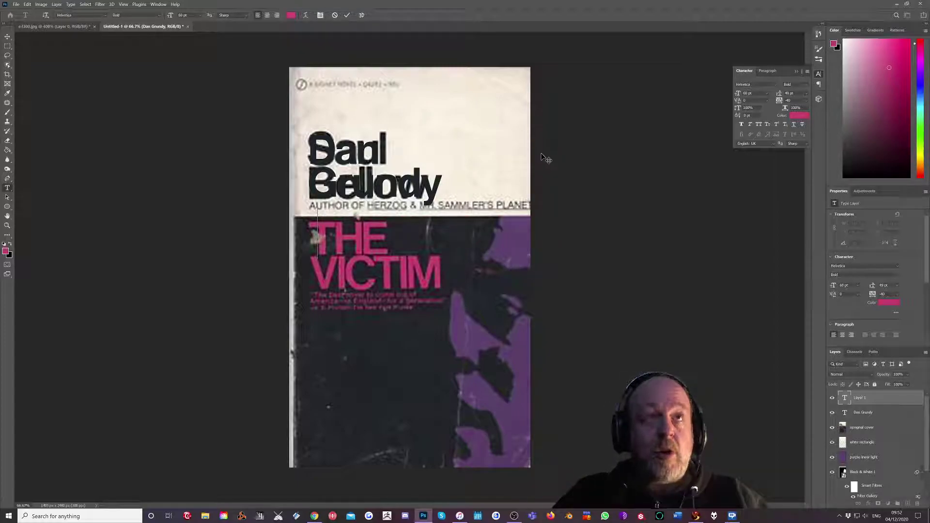
type("THE")
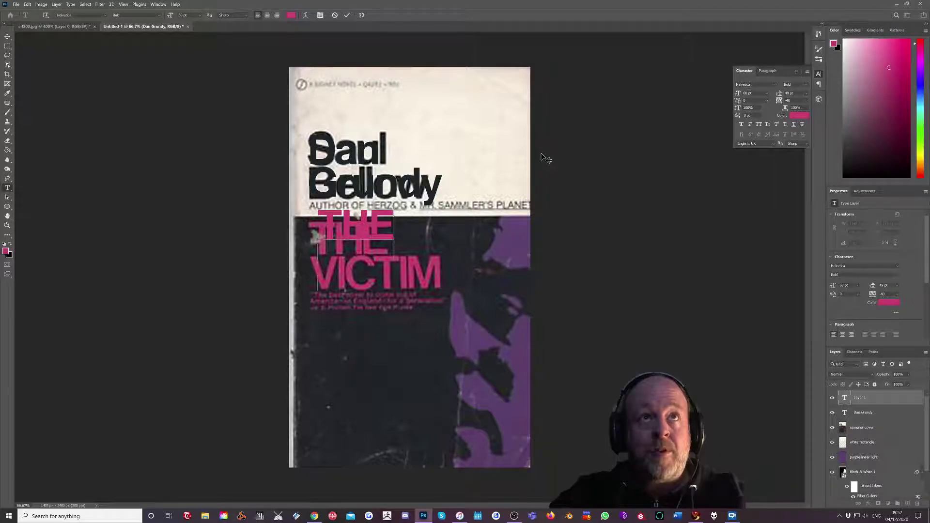
key("Return")
type("LECTURER")
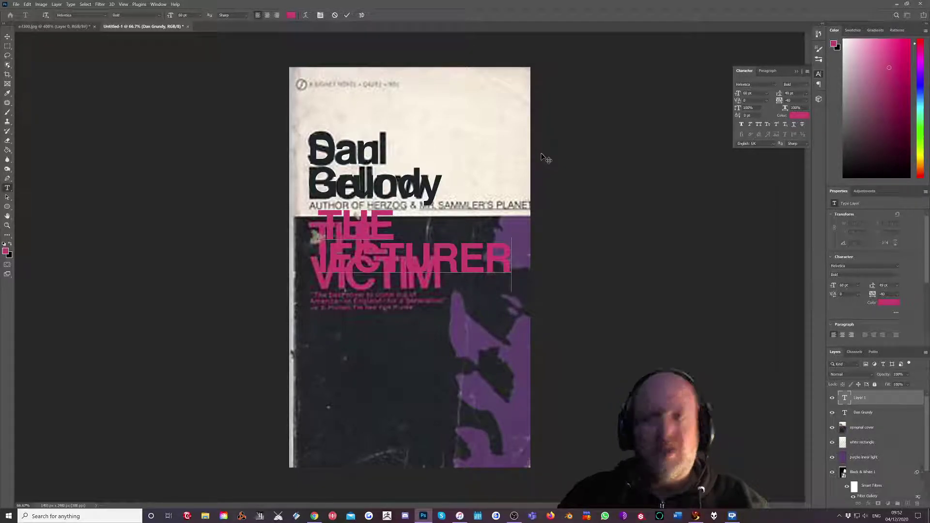
key("BackSpace")
key("BackSpace")
key("BackSpace")
key("BackSpace")
key("BackSpace")
key("BackSpace")
key("BackSpace")
key("BackSpace")
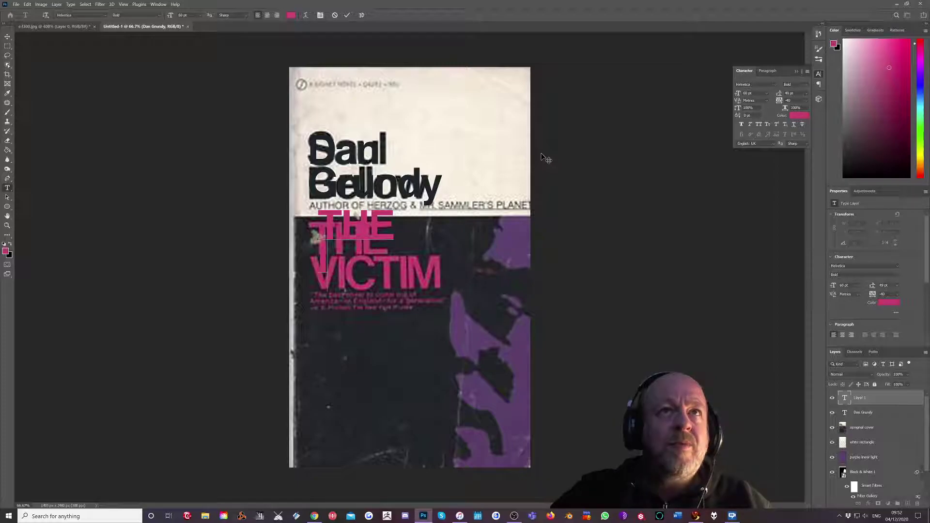
type("BEAST")
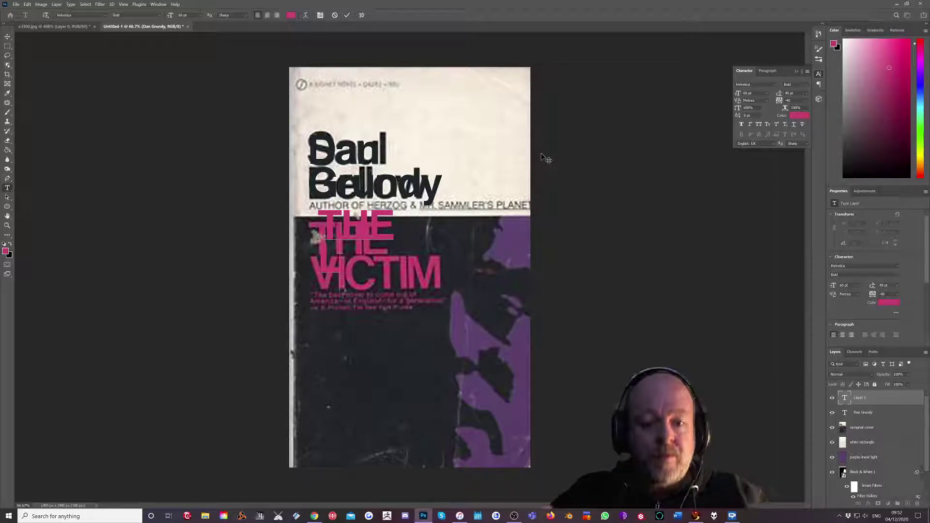
type("URER")
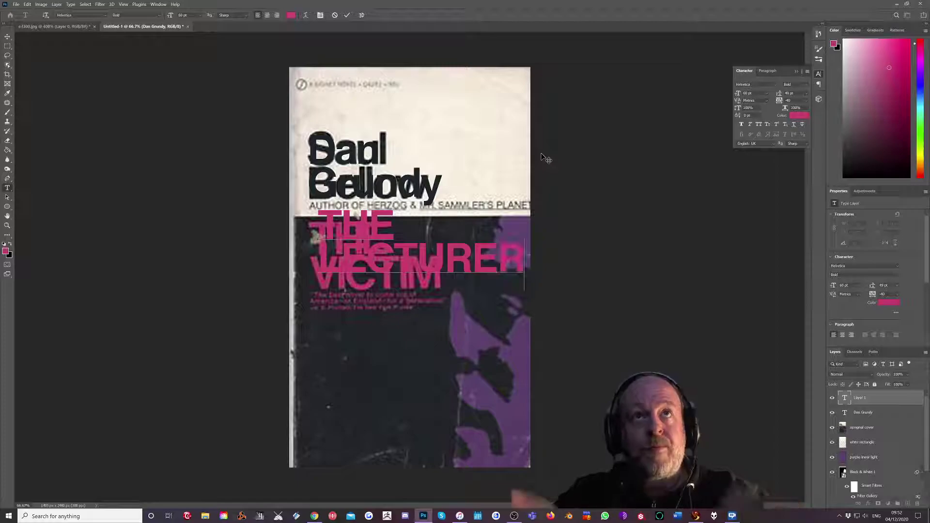
key("ctrl+Return")
Move the title below the author name and set leading to 53 pt and tracking to -60.
key("v")
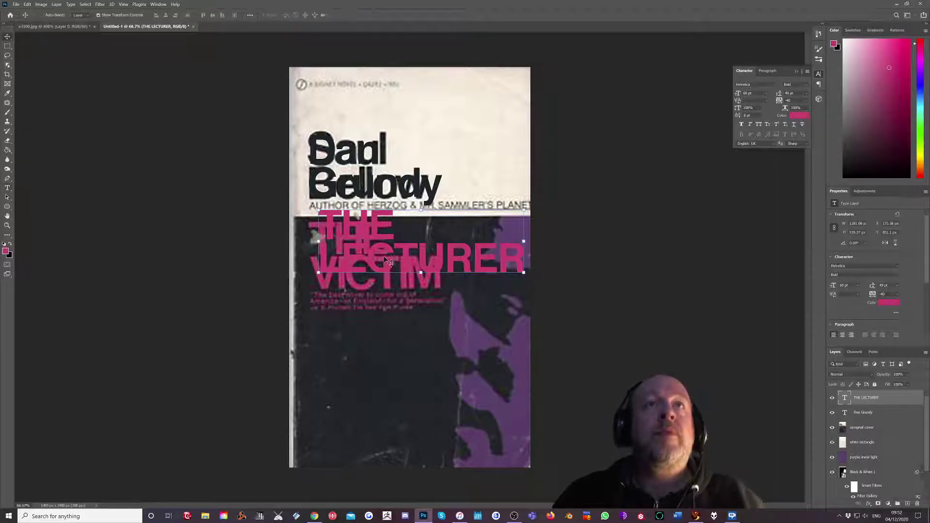
left_click_drag(348, 229, 351, 237)
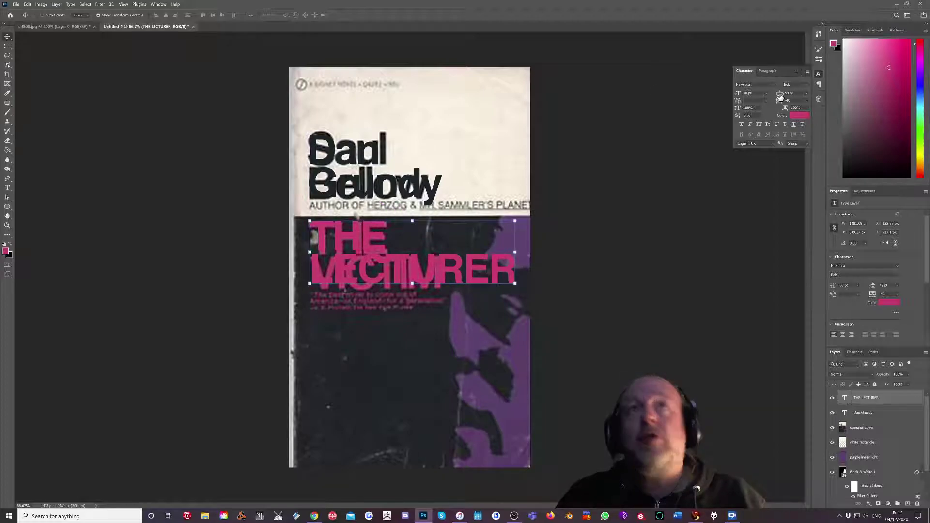
left_click_drag(778, 97, 779, 93)
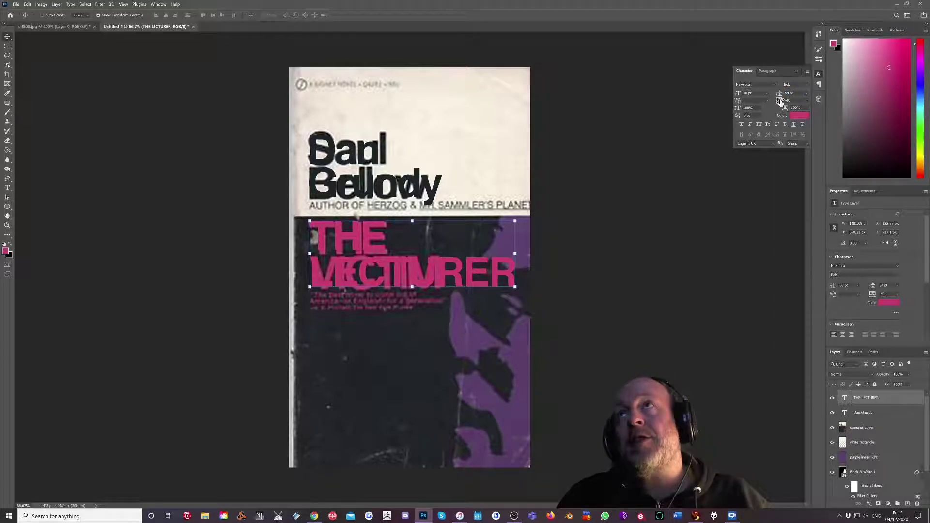
left_click_drag(781, 100, 780, 98)
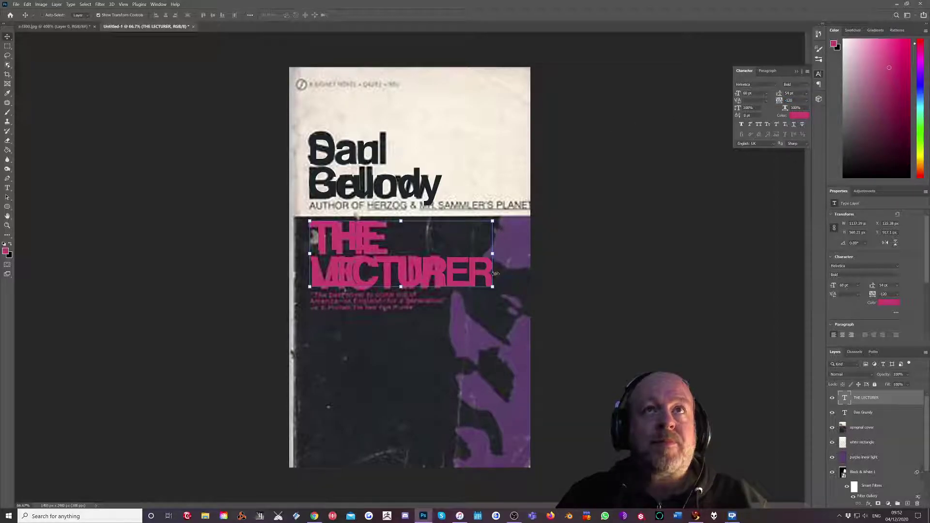
Scale the title up to about 104%, nudge it down slightly, and commit.
left_click_drag(494, 289, 499, 308)
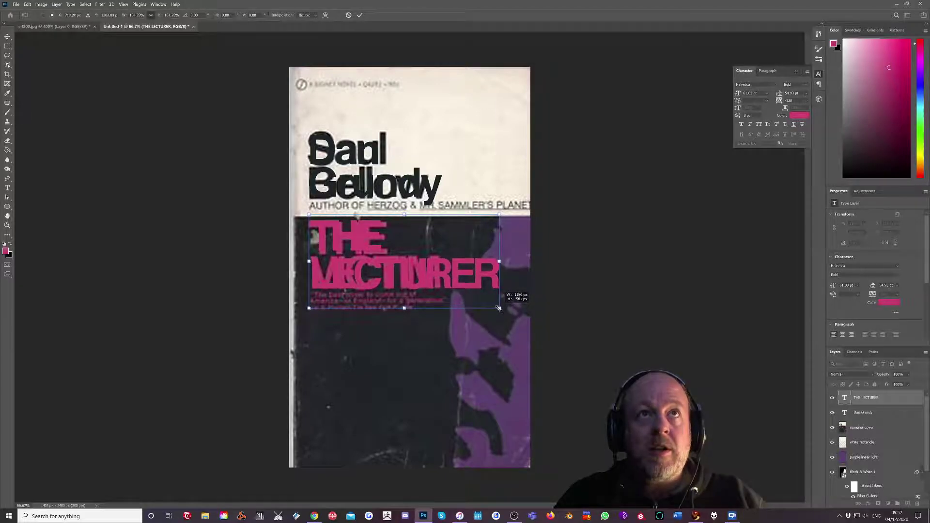
left_click_drag(373, 250, 373, 254)
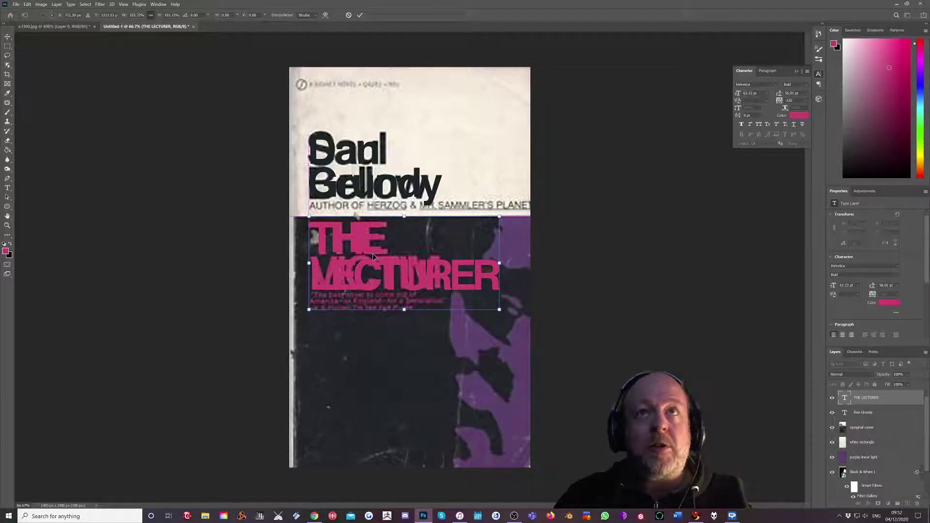
left_click(360, 16)
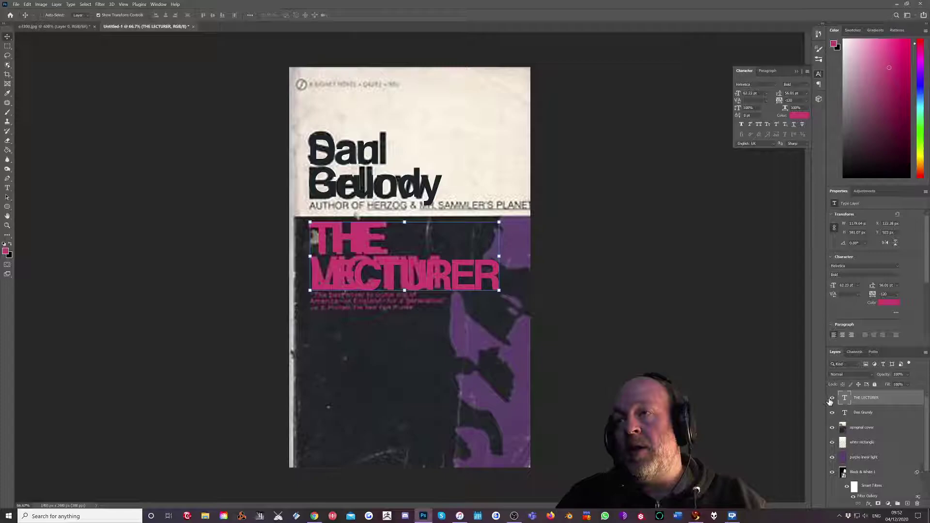
Hide the original cover reference layer and save the design locally as JPEG 'MYVERSION'.
left_click(833, 428)
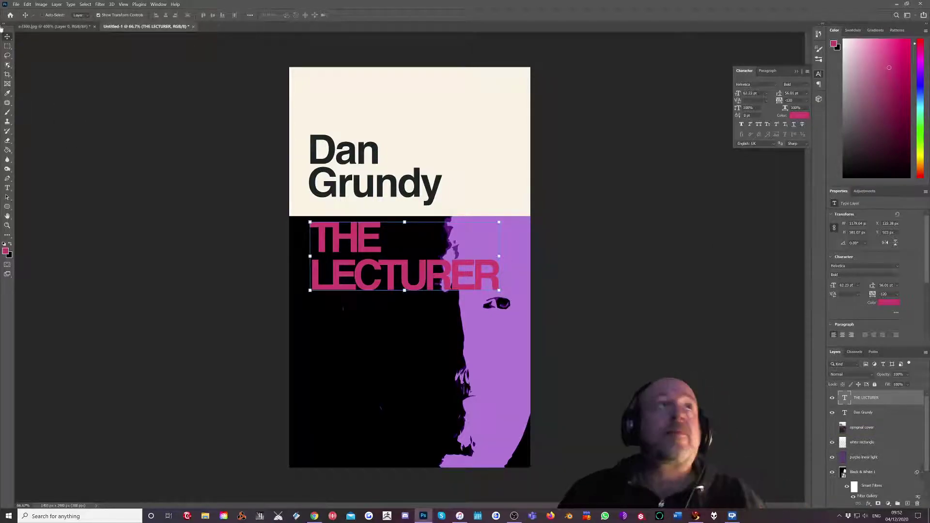
left_click(14, 5)
left_click(24, 90)
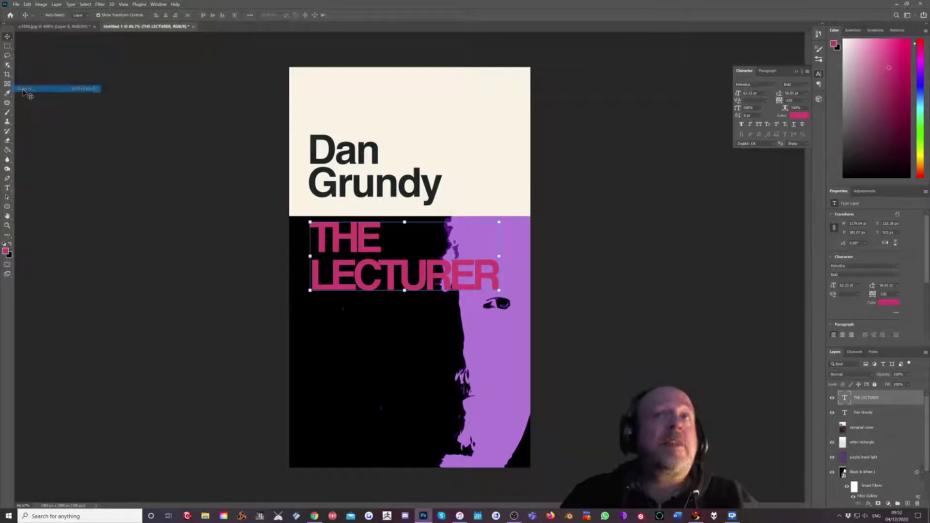
left_click(421, 270)
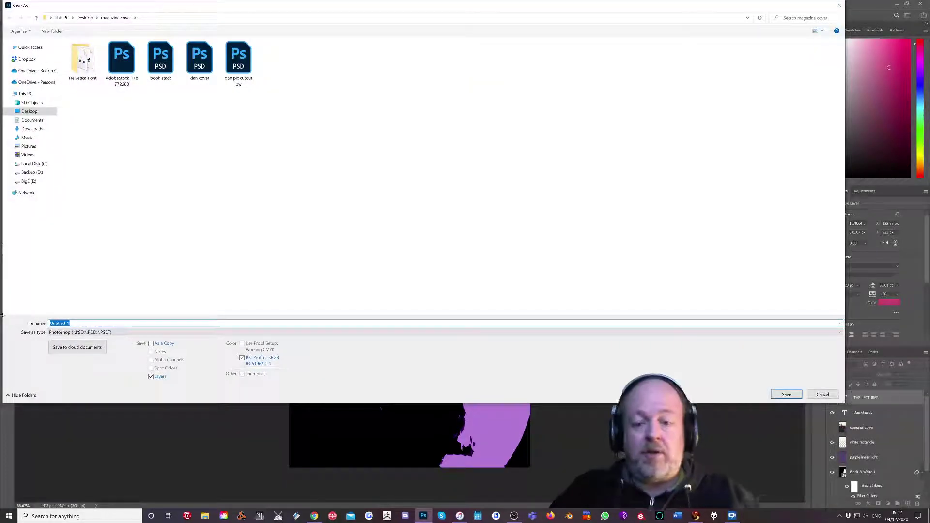
type("MYVERS")
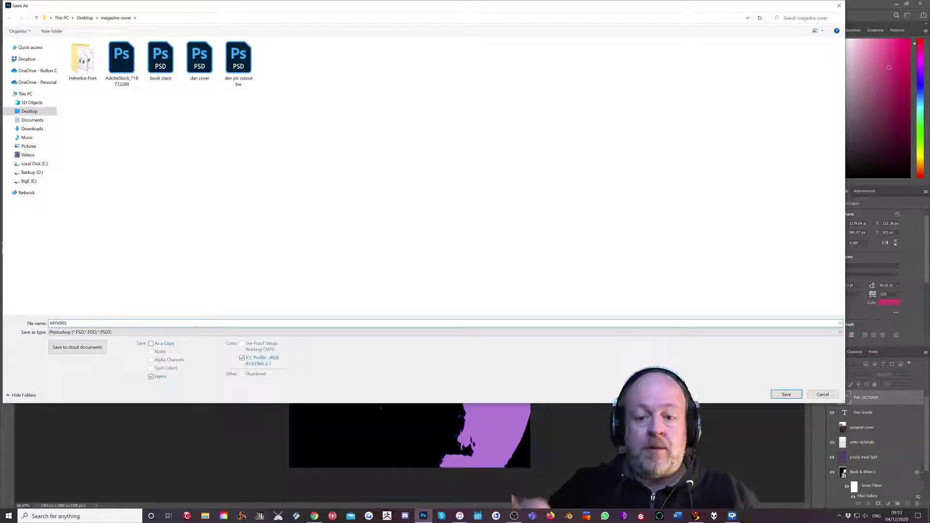
type("ION")
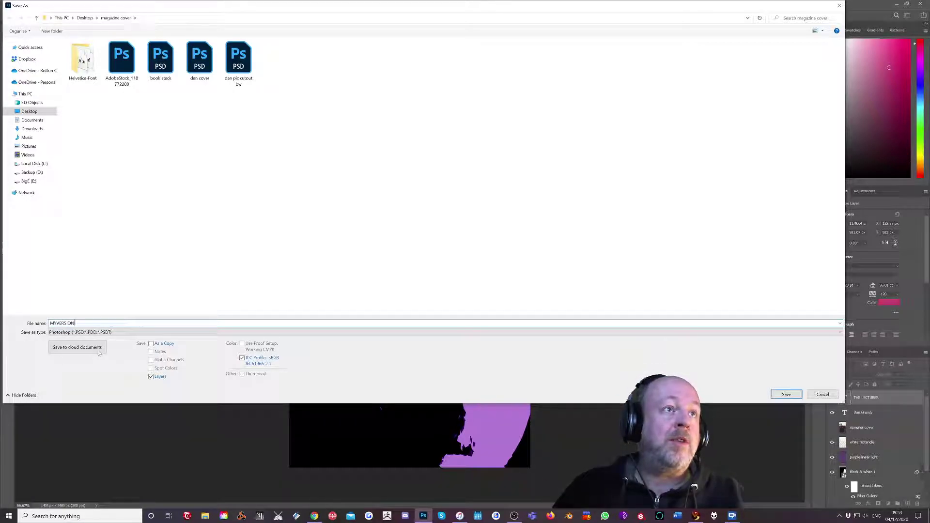
left_click(80, 332)
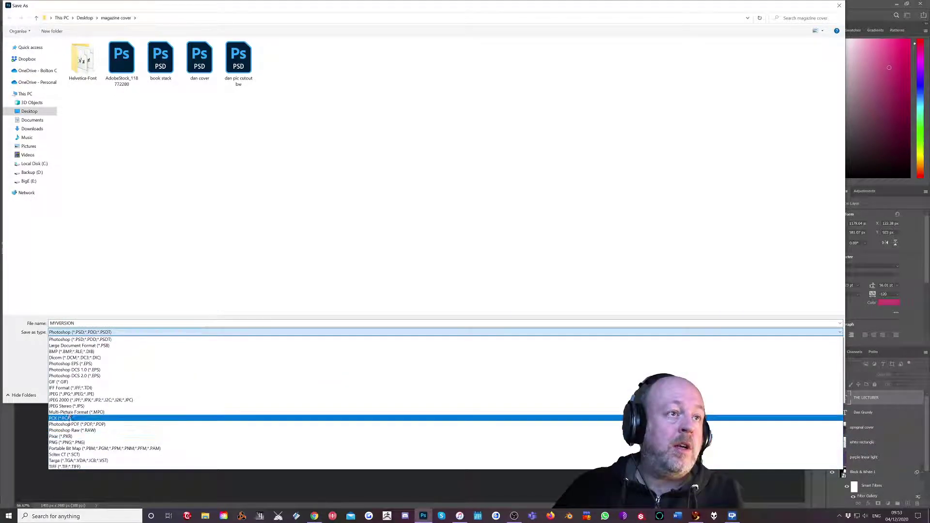
left_click(62, 394)
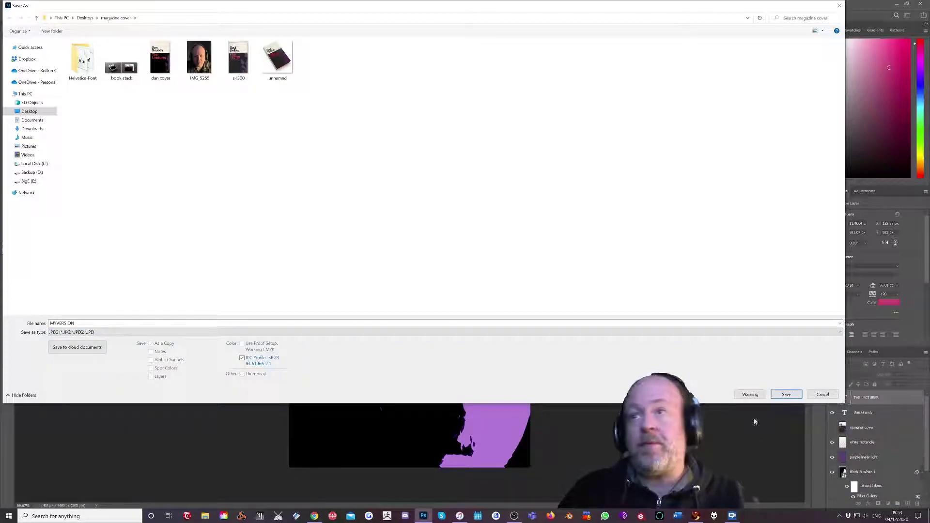
left_click(786, 394)
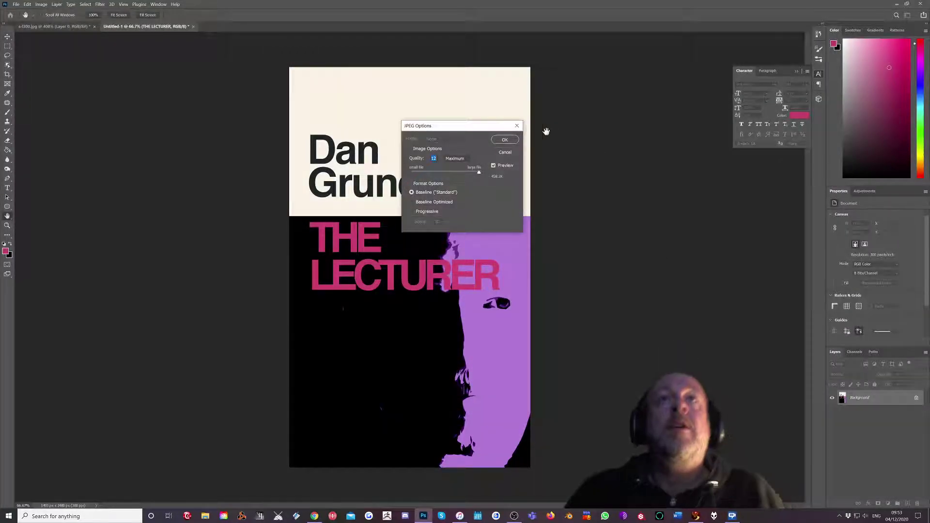
left_click(504, 140)
Open the AdobeStock_118772280 book mockup file.
left_click(16, 4)
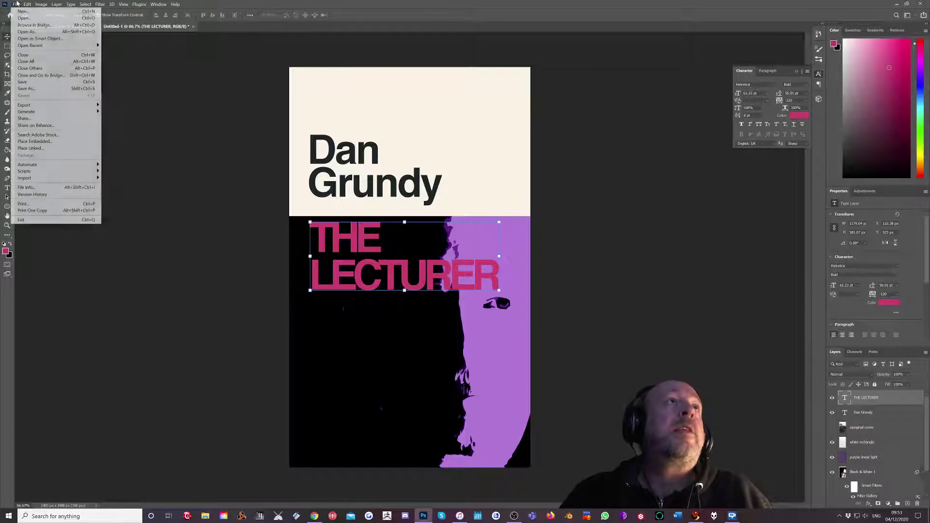
left_click(22, 18)
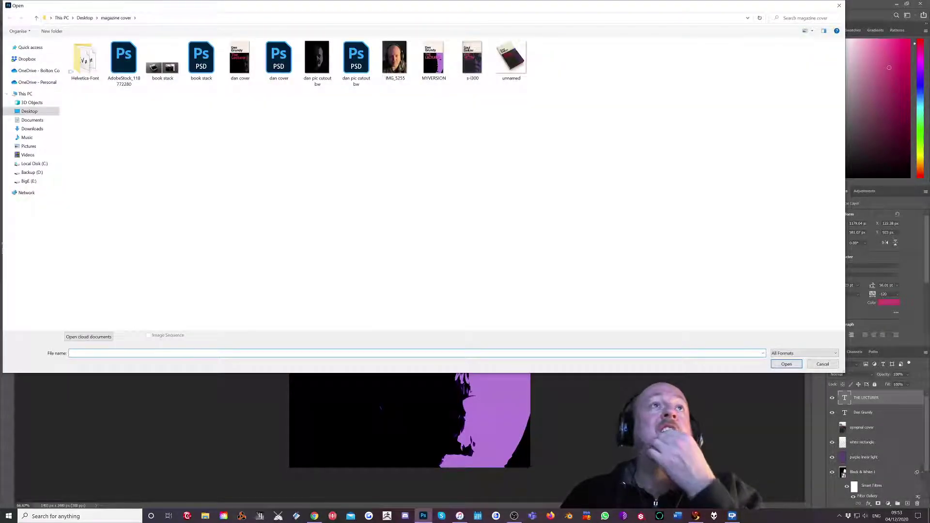
left_click(119, 68)
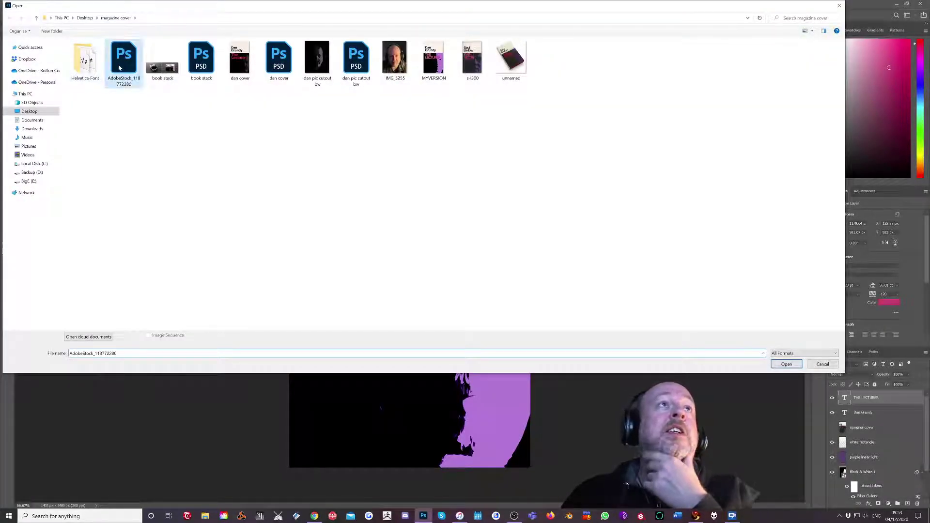
left_click(782, 366)
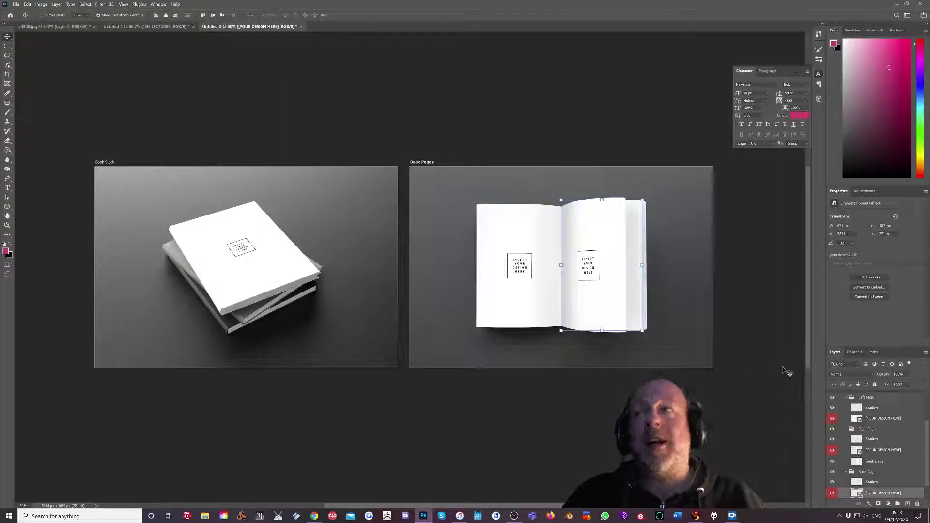
Zoom to 100% on the Book Stack artboard and open its YOUR DESIGN HERE smart object.
scroll(853, 427, "up", 2)
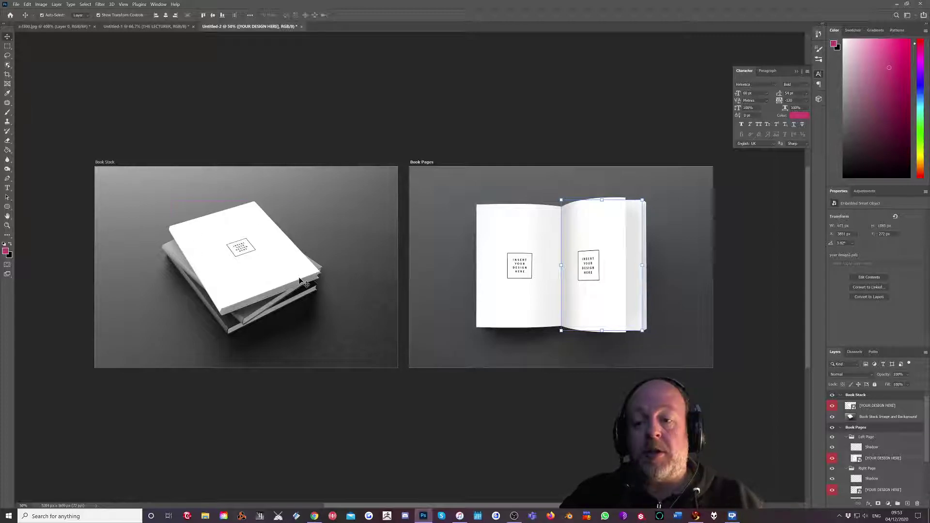
key("ctrl+plus")
key("ctrl+plus")
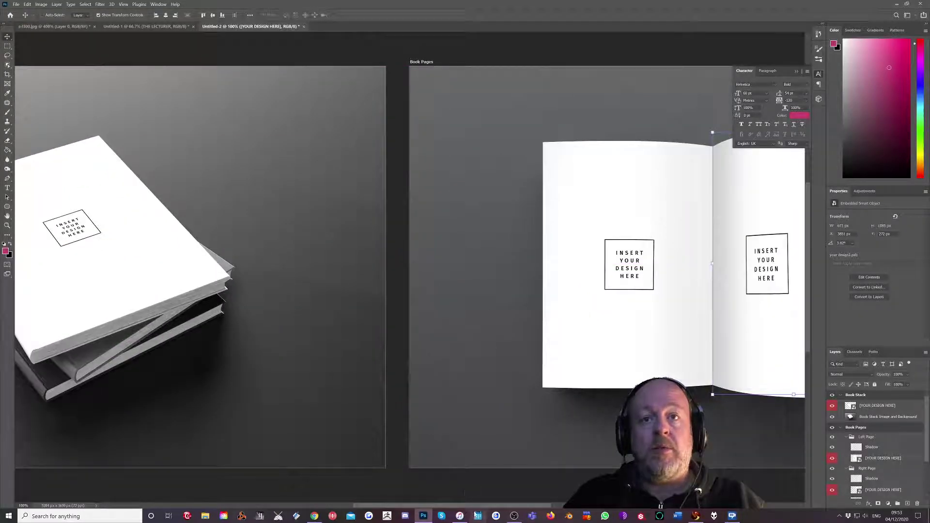
left_click_drag(477, 507, 406, 508)
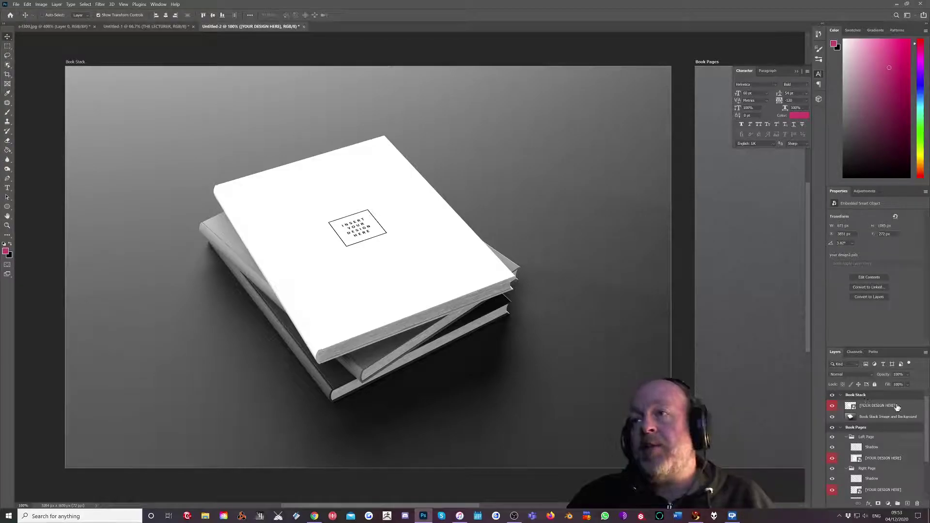
double_click(851, 407)
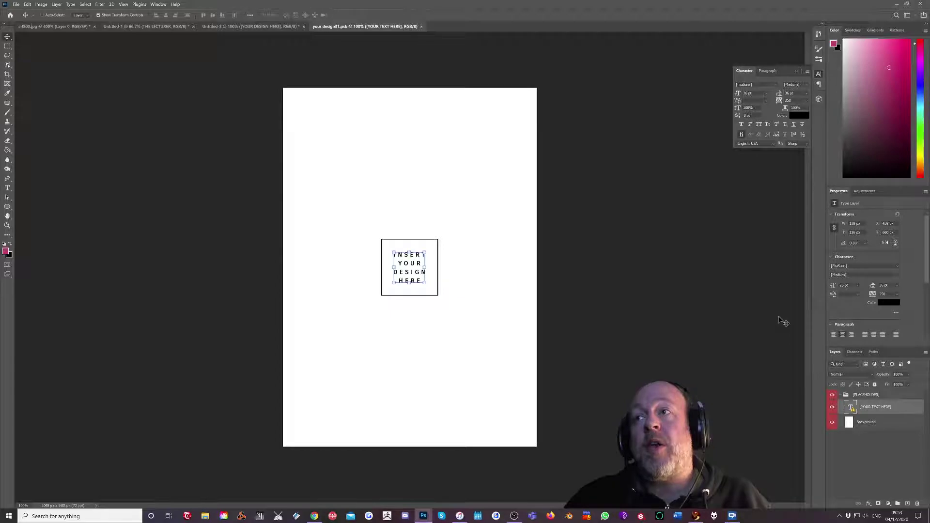
Place MYVERSION embedded, scale it to fill the cover page, commit, and close the .psb.
left_click(16, 4)
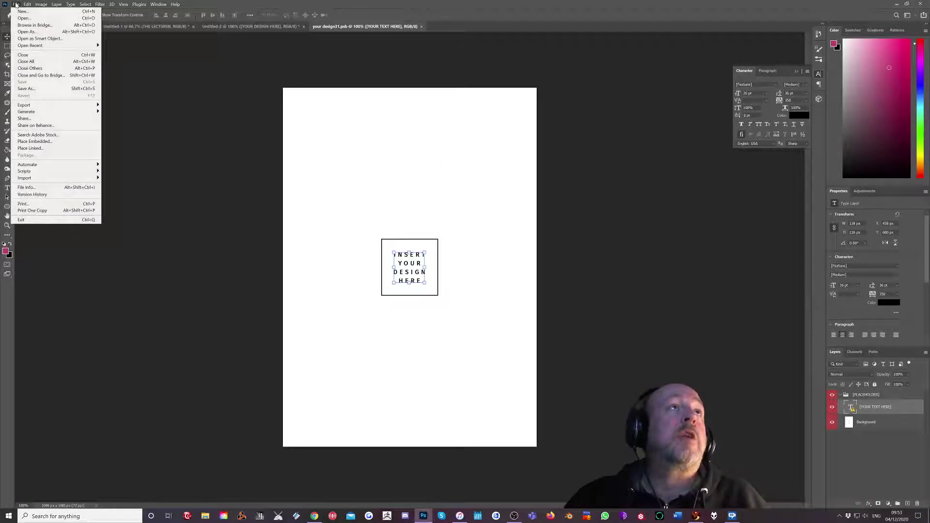
left_click(27, 141)
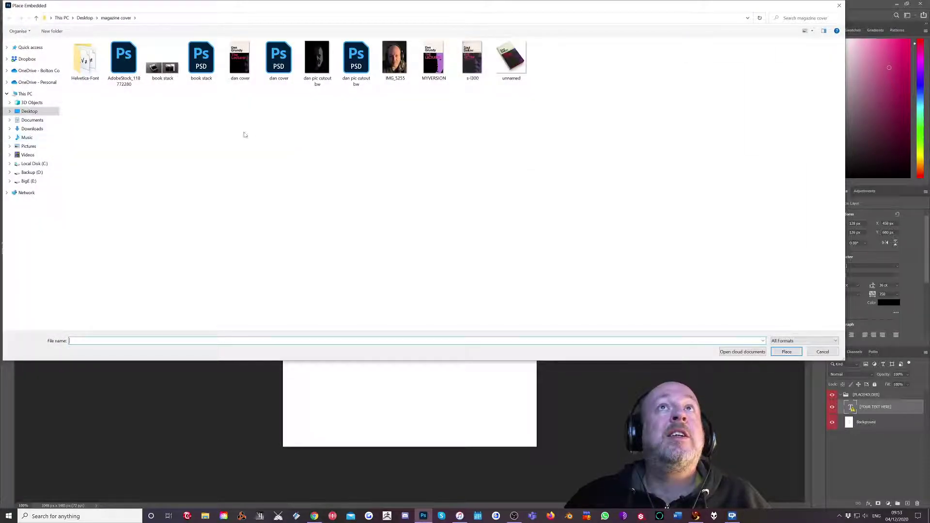
left_click(434, 60)
left_click(786, 352)
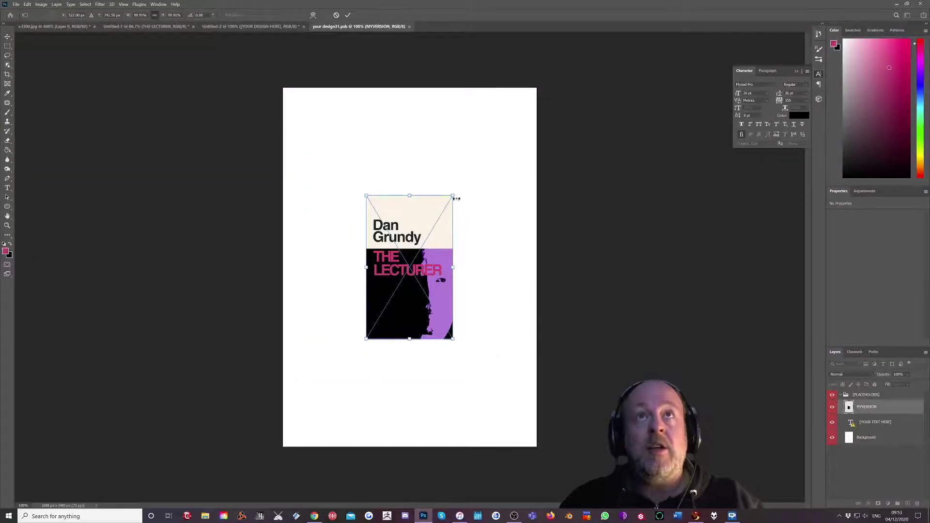
left_click_drag(453, 196, 613, 102)
left_click(348, 15)
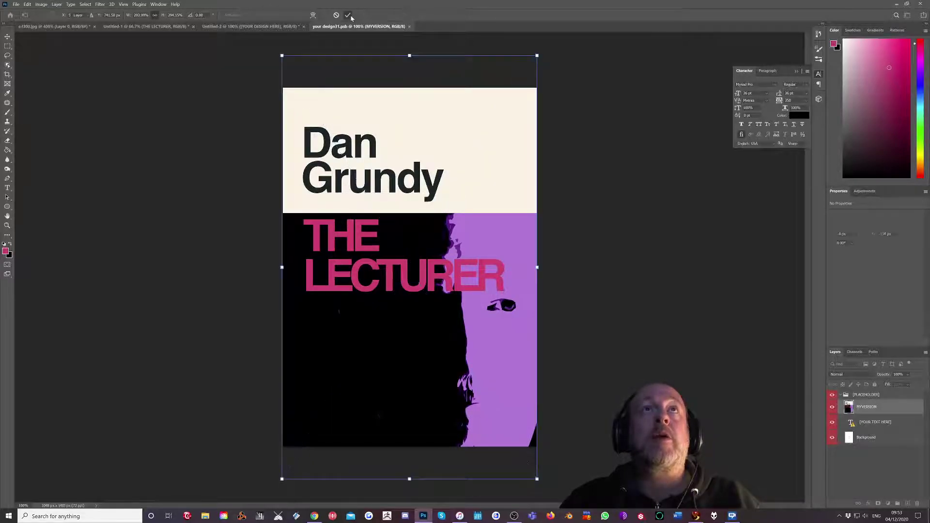
left_click(413, 26)
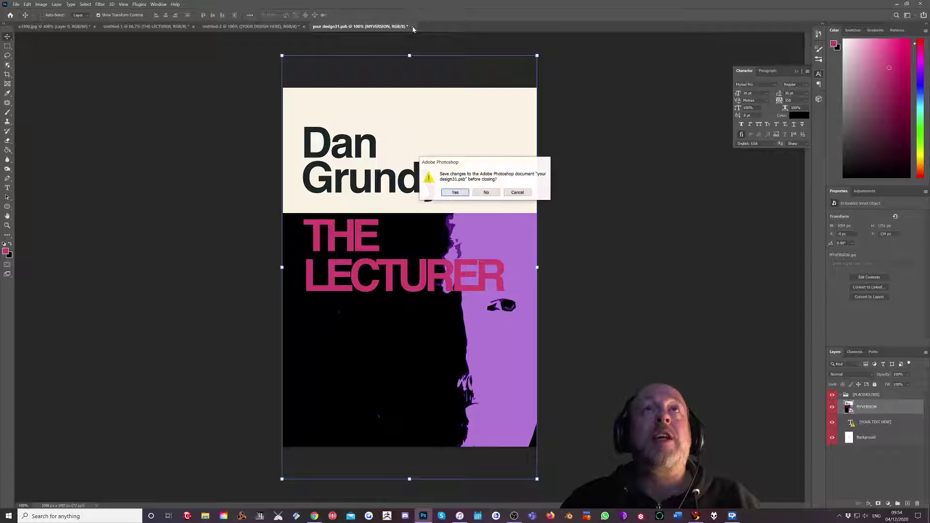
Confirm Yes to save the design and update the mockup's top book cover.
left_click(455, 193)
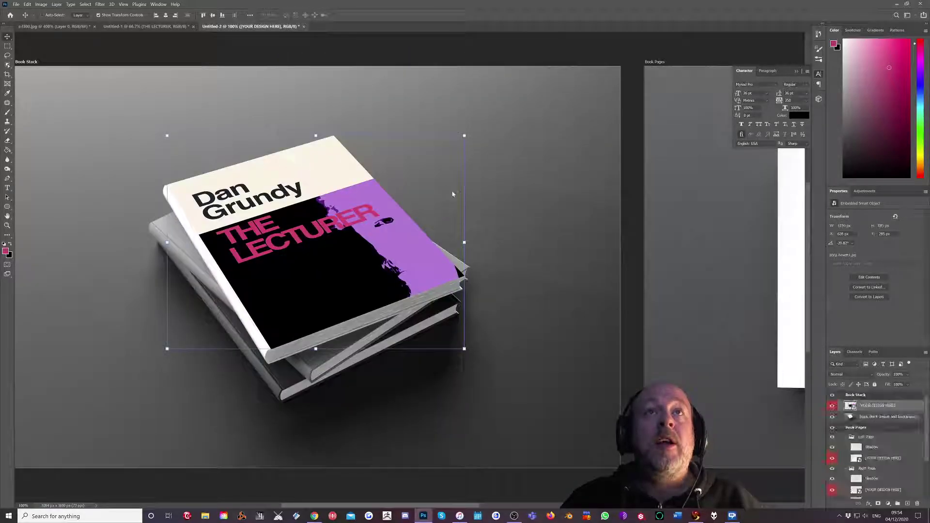